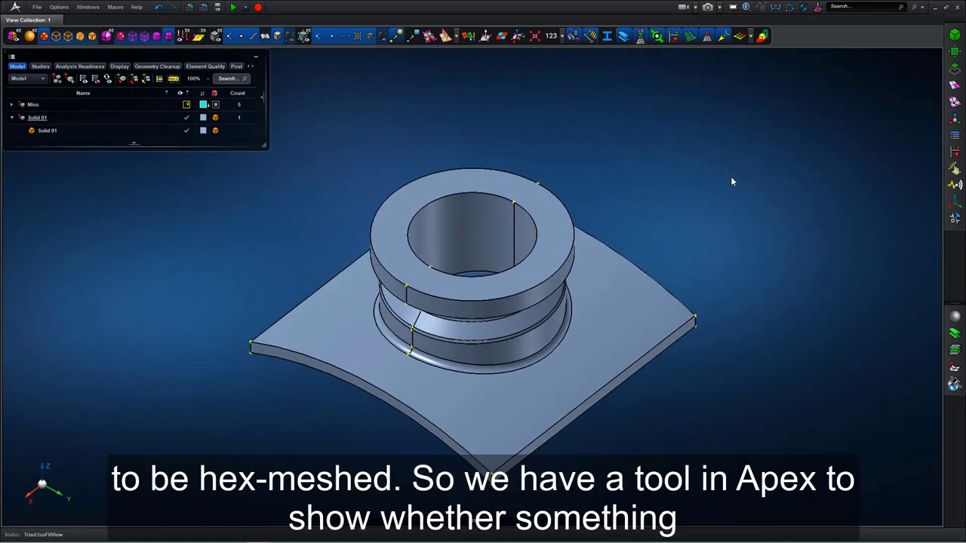
Step: Check whether the solid can be hex-meshed using the 2.5D meshability colour display
left_click(766, 37)
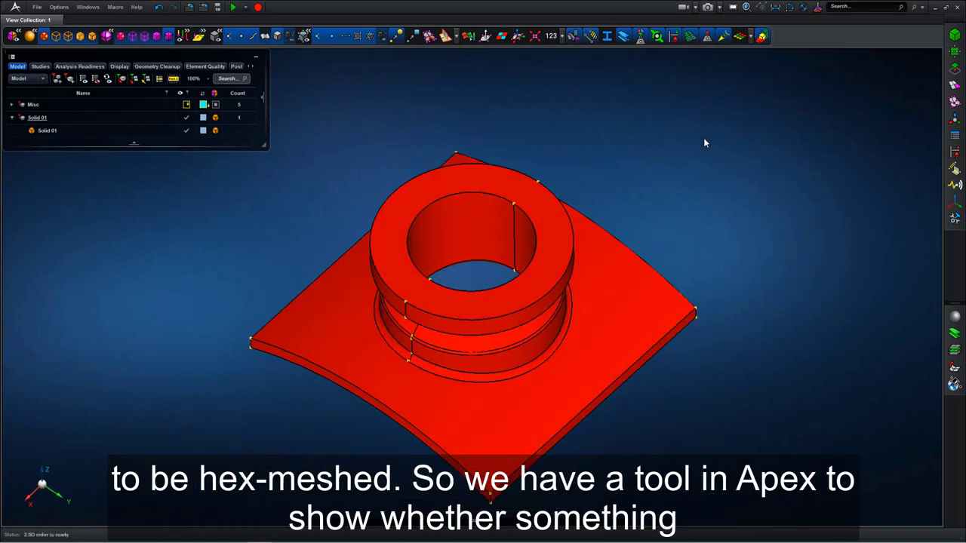
mouse_move(703, 138)
middle_mouse_down()
mouse_move(711, 165)
mouse_move(707, 134)
middle_mouse_up()
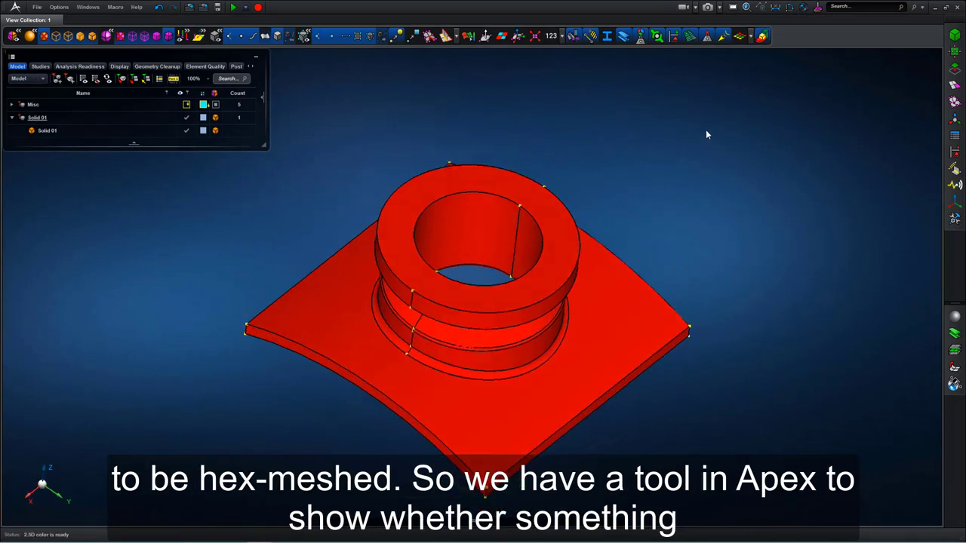
left_click(764, 37)
Step: Try a tetrahedral Solid Mesh on the whole body with a 50 mm mesh size, and undo it
left_click(954, 85)
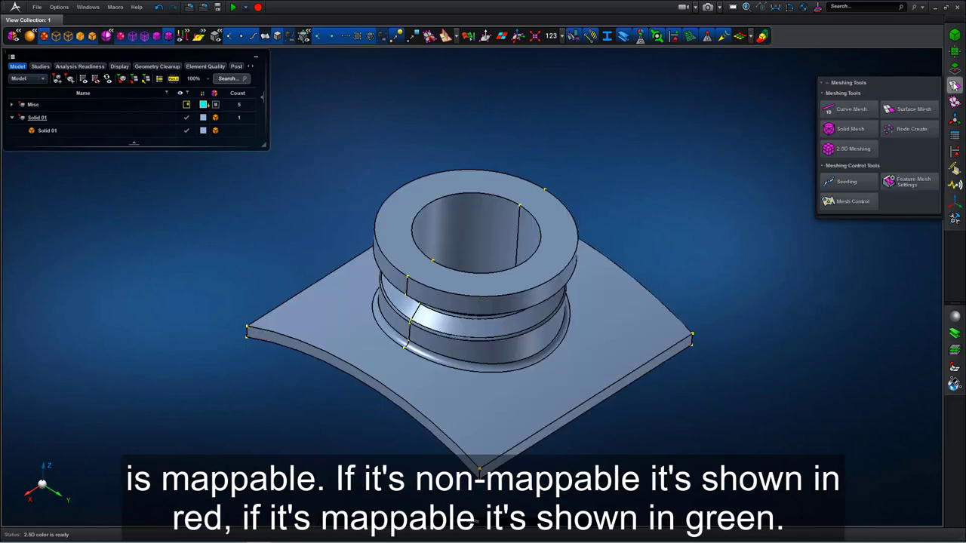
left_click(858, 130)
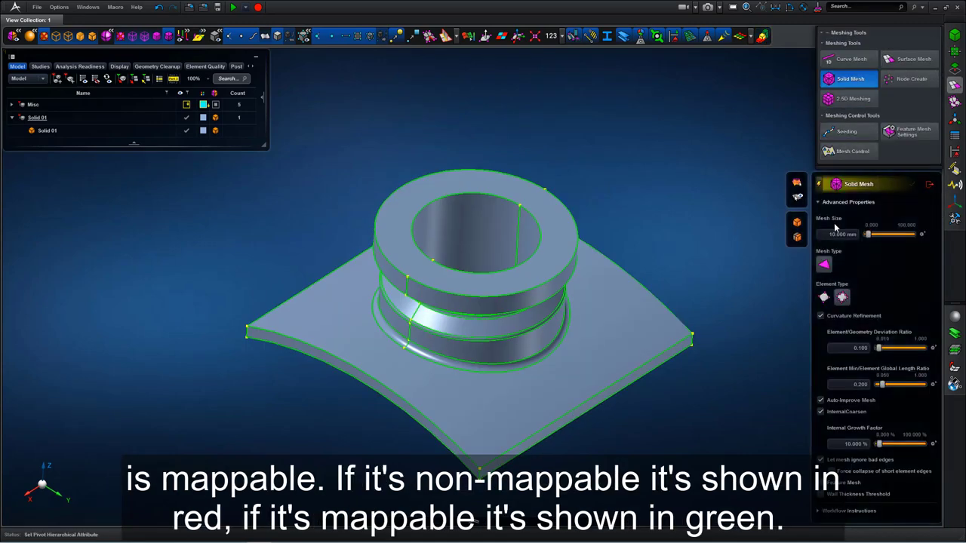
left_click(561, 289)
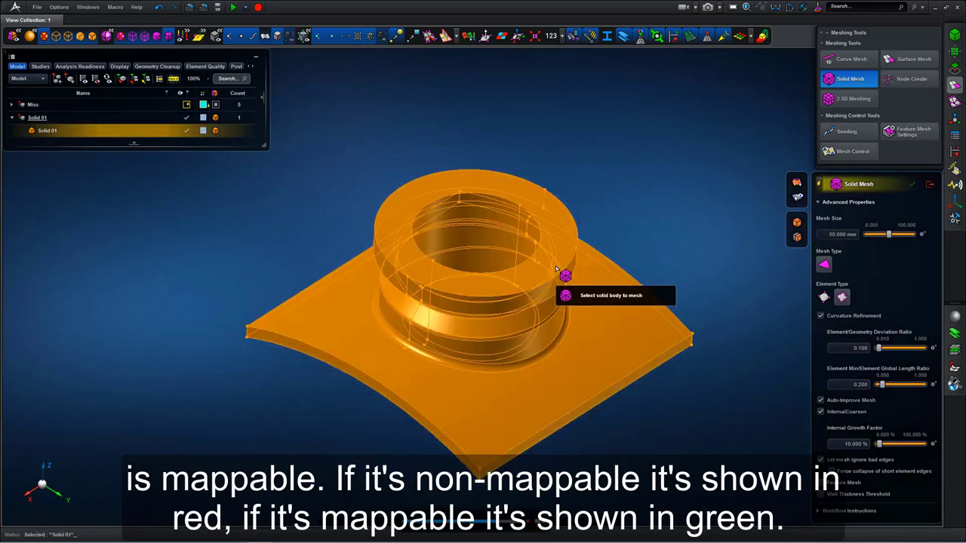
middle_click_drag(698, 200, 680, 207)
key("ctrl+z")
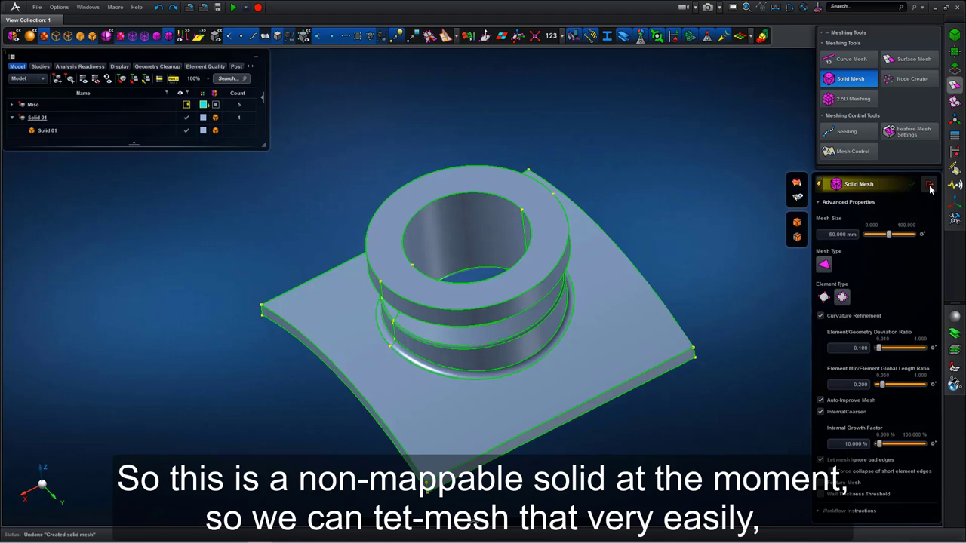
Step: Try 2.5D Meshing on the whole, unpartitioned solid
left_click(856, 101)
left_click(638, 277)
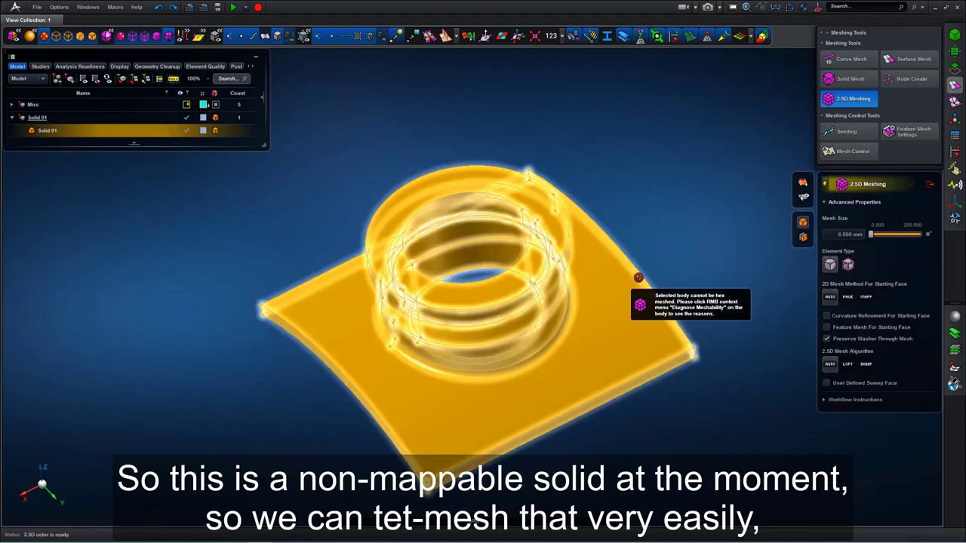
left_click(930, 185)
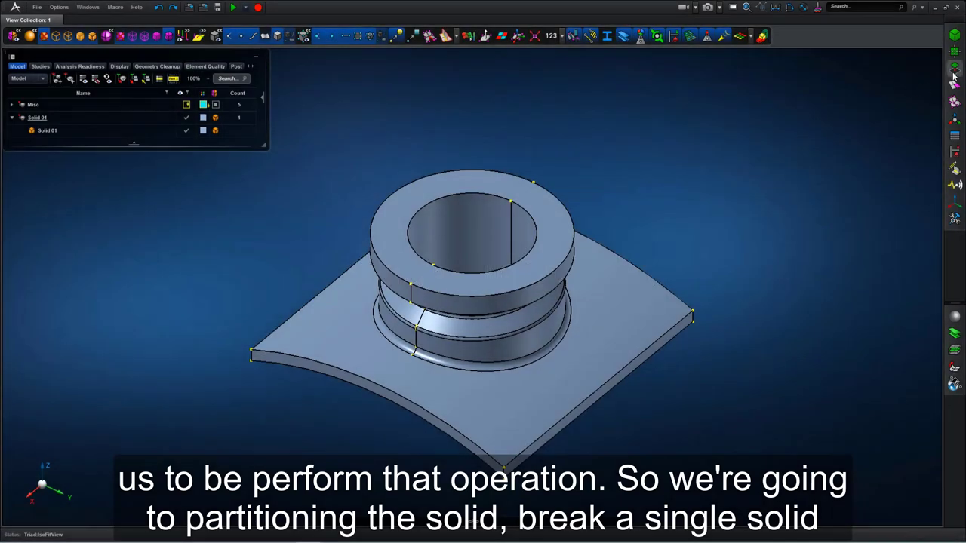
Step: Split the solid in half with a plane at the midpoint of the base plate's curved front edge
left_click(954, 70)
left_click(900, 231)
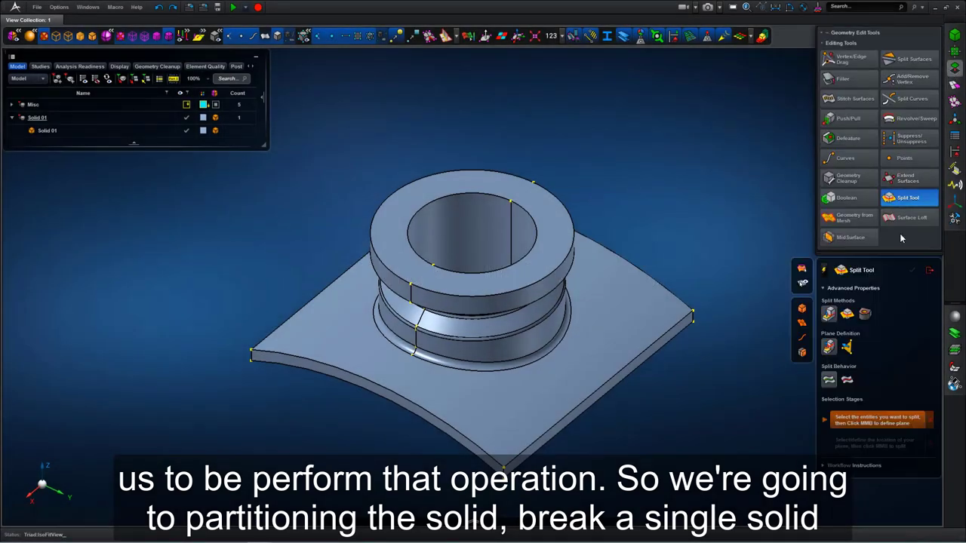
left_click(847, 347)
left_click(583, 247)
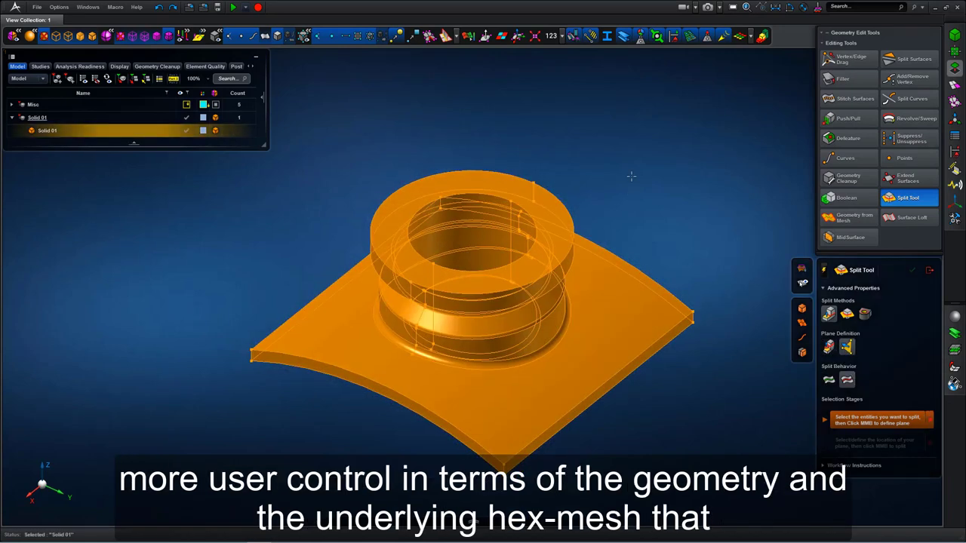
middle_click(633, 176)
middle_click_drag(634, 176, 638, 171)
scroll(640, 179, "up", 1)
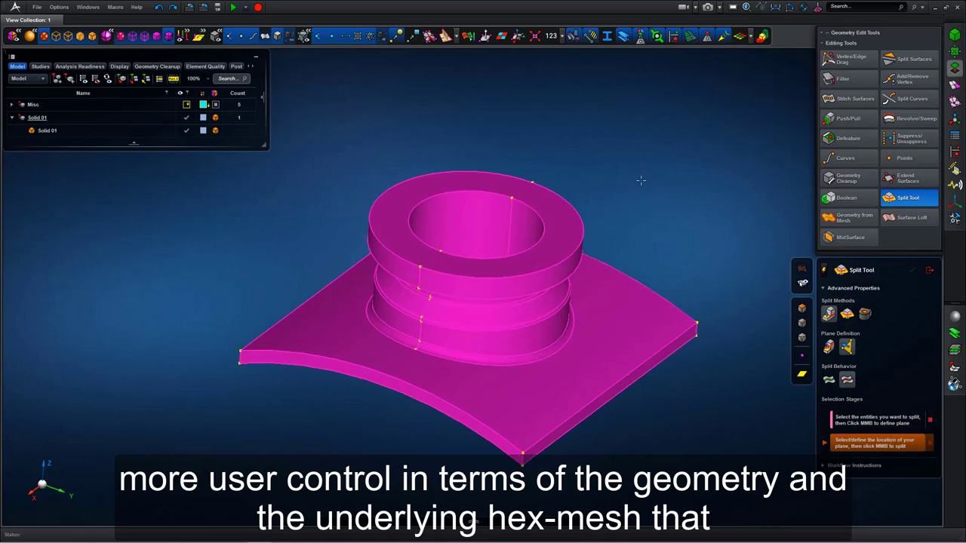
left_click(827, 347)
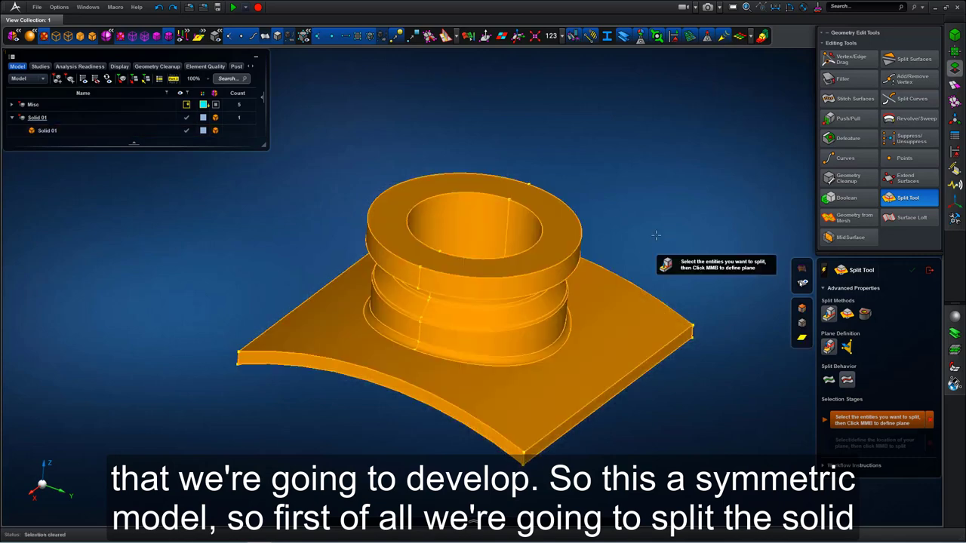
left_click(595, 295)
middle_click(595, 295)
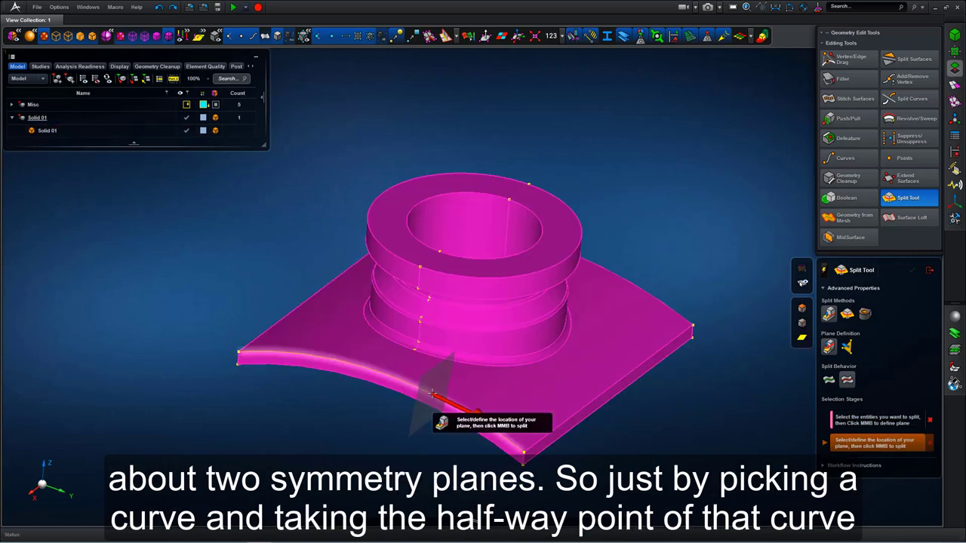
left_click(381, 371)
middle_click(618, 182)
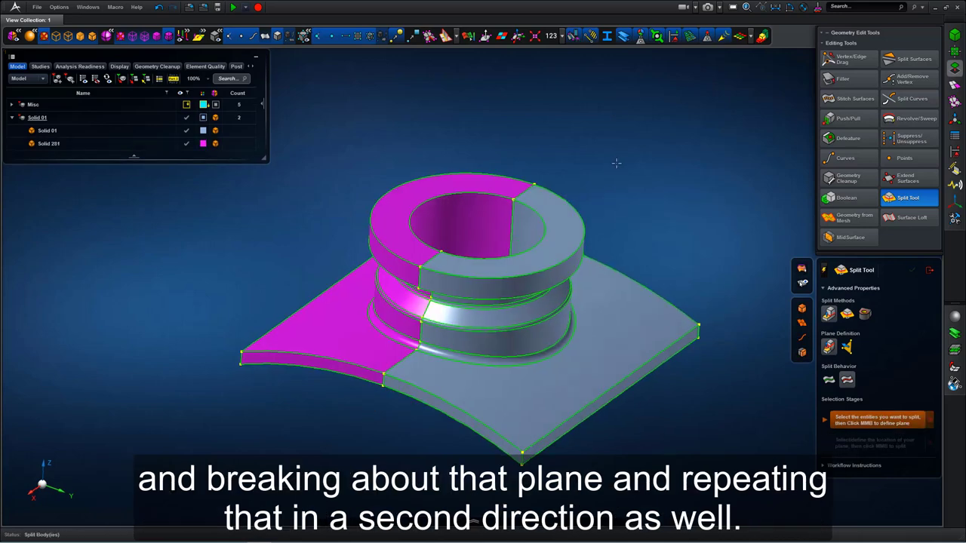
Step: Split the grey half again with a plane at the midpoint of the base plate's straight outer edge
left_click(650, 307)
middle_click(693, 227)
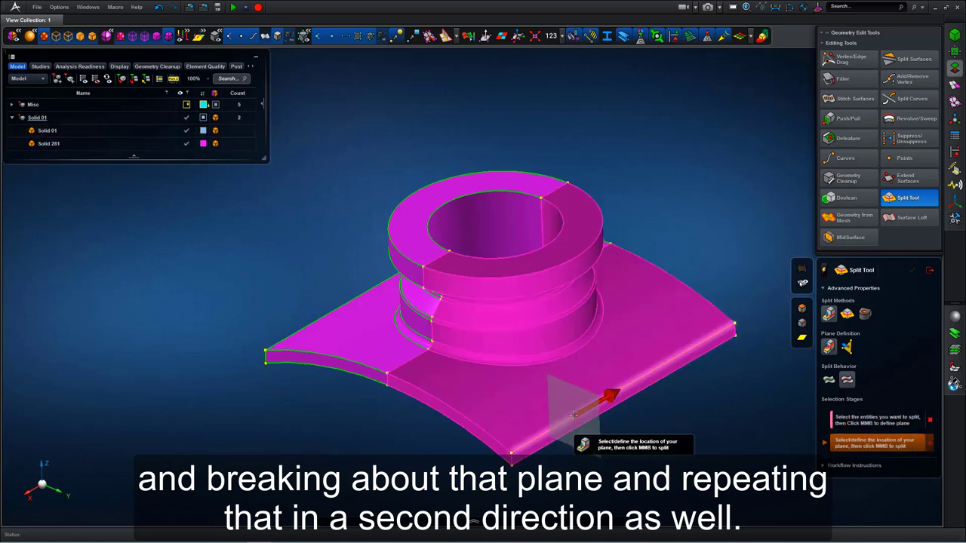
left_click(549, 422)
middle_click(548, 428)
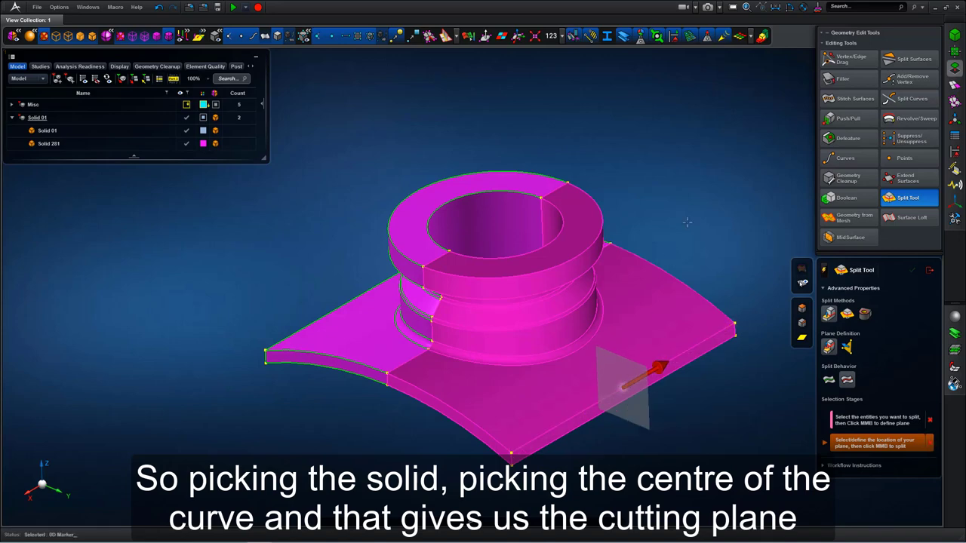
left_click(625, 386)
middle_click(691, 197)
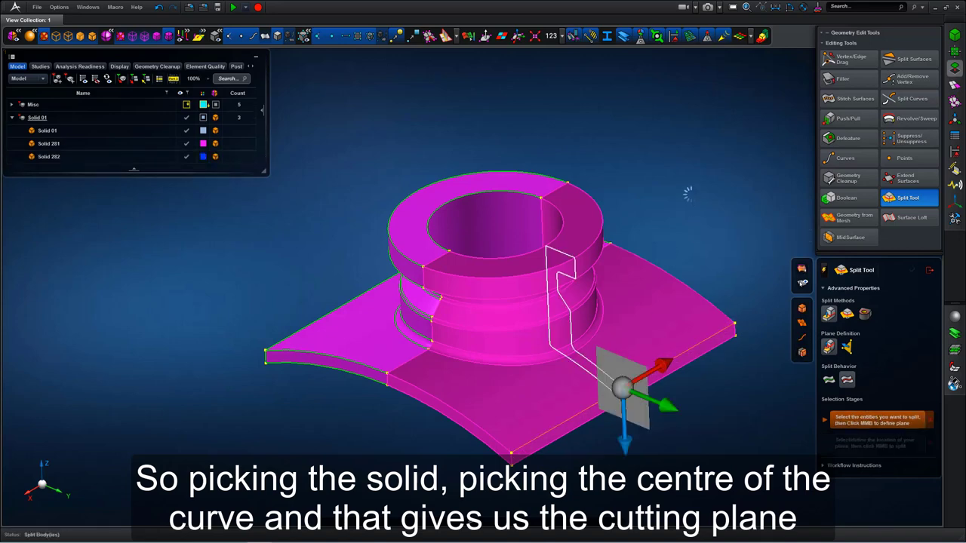
left_click(930, 269)
Step: Delete the two extra solids, keeping only the front quarter of the model
left_click(564, 192)
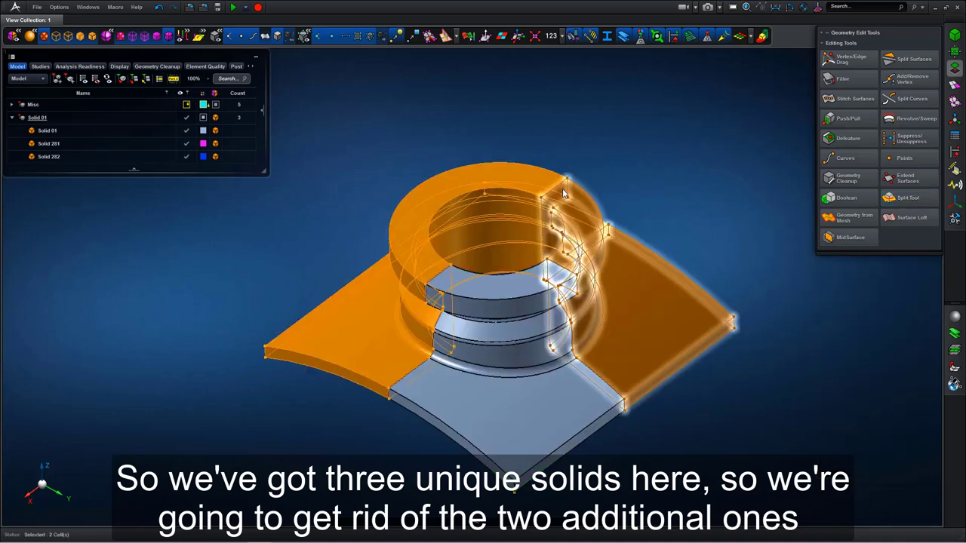
right_click(563, 193)
left_click(582, 202)
Step: Check the quarter model's hex meshability with the 2.5D colour display
middle_click_drag(669, 184, 619, 127)
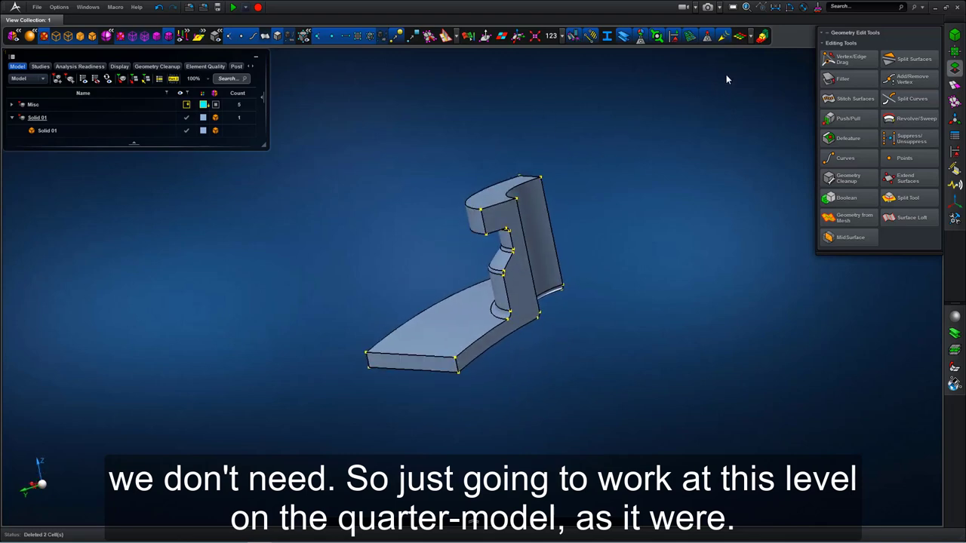
left_click(764, 36)
left_click(765, 36)
scroll(610, 199, "up", 2)
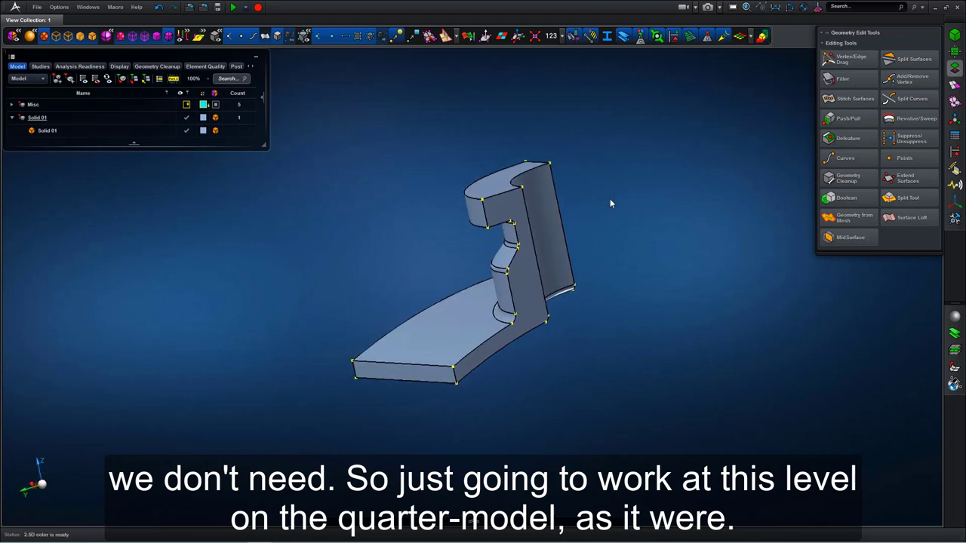
middle_click_drag(610, 199, 642, 209)
Step: Split the base plate's lower face using the outer edge curve of the fillet around the neck
left_click(920, 63)
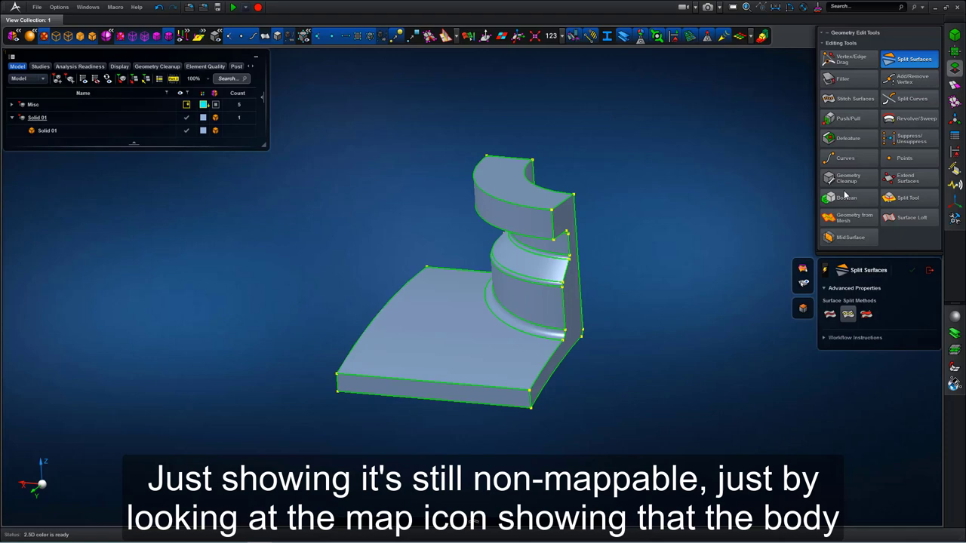
left_click(829, 315)
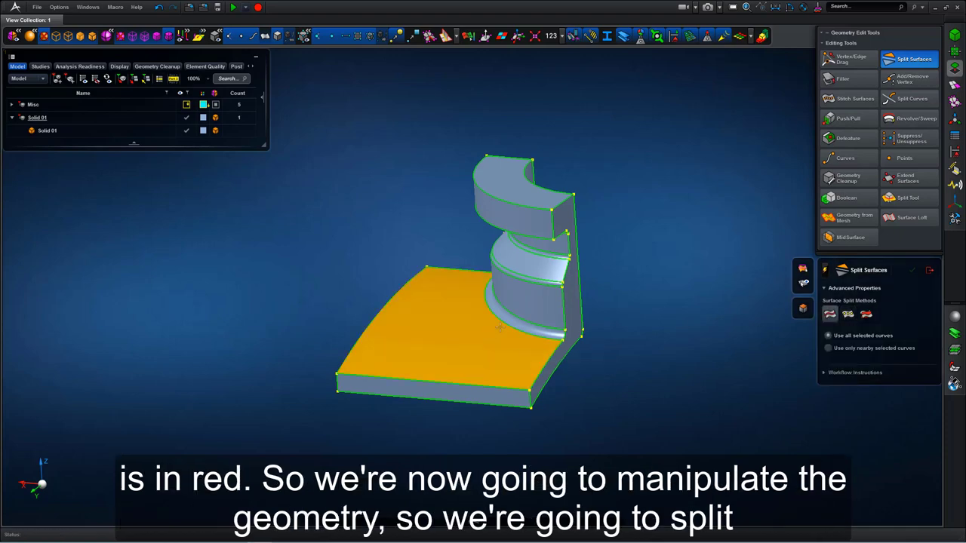
middle_click_drag(641, 275, 544, 309)
left_click(526, 314)
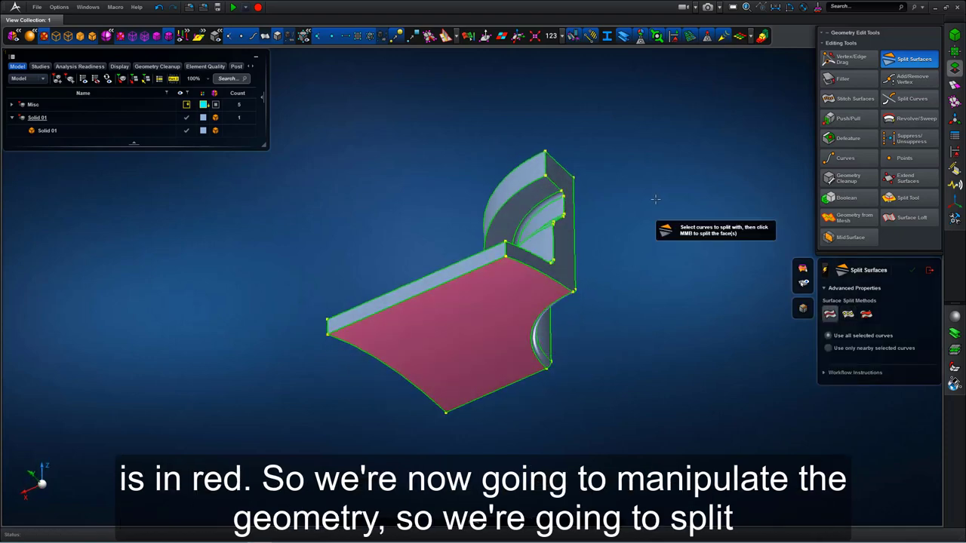
middle_click_drag(656, 199, 648, 231)
left_click(526, 331)
middle_click(644, 246)
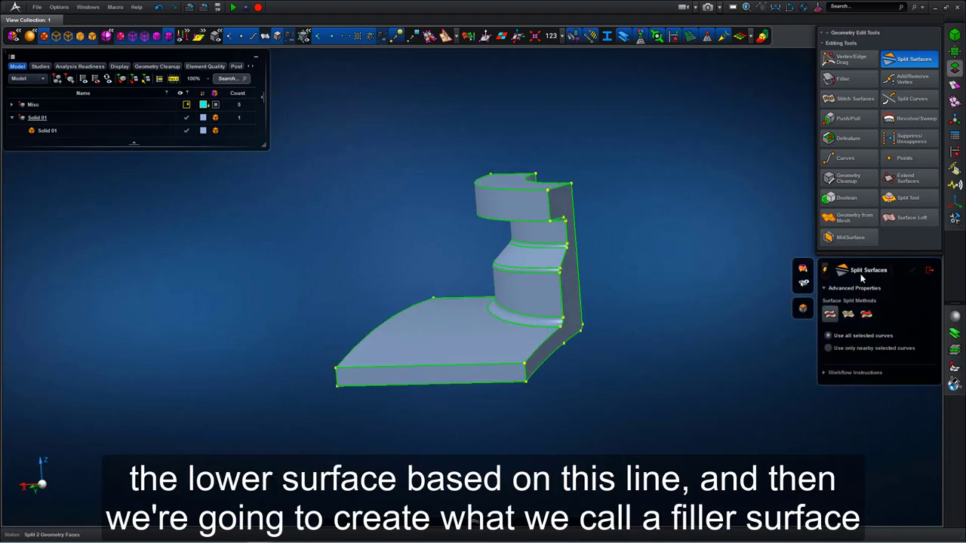
left_click(929, 271)
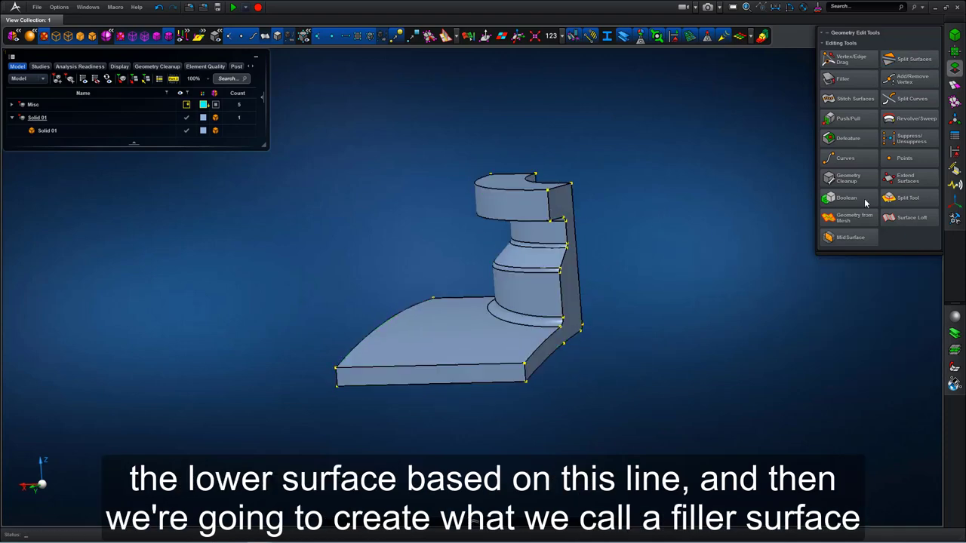
Step: Create a filler surface between the fillet's outer edge and the matching split curve on the base plate's underside
left_click(855, 84)
middle_click_drag(684, 242, 647, 230)
left_click(523, 316)
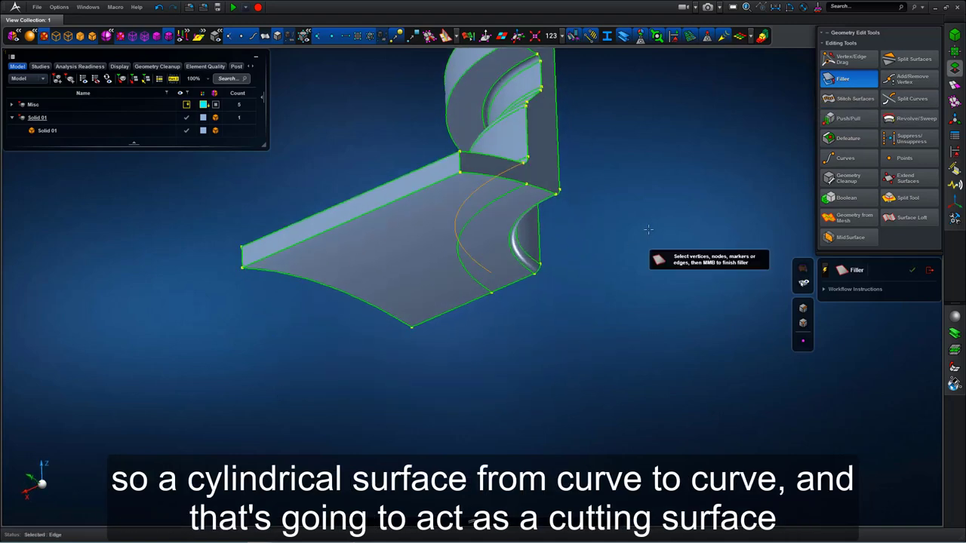
left_click(496, 204)
middle_click(621, 199)
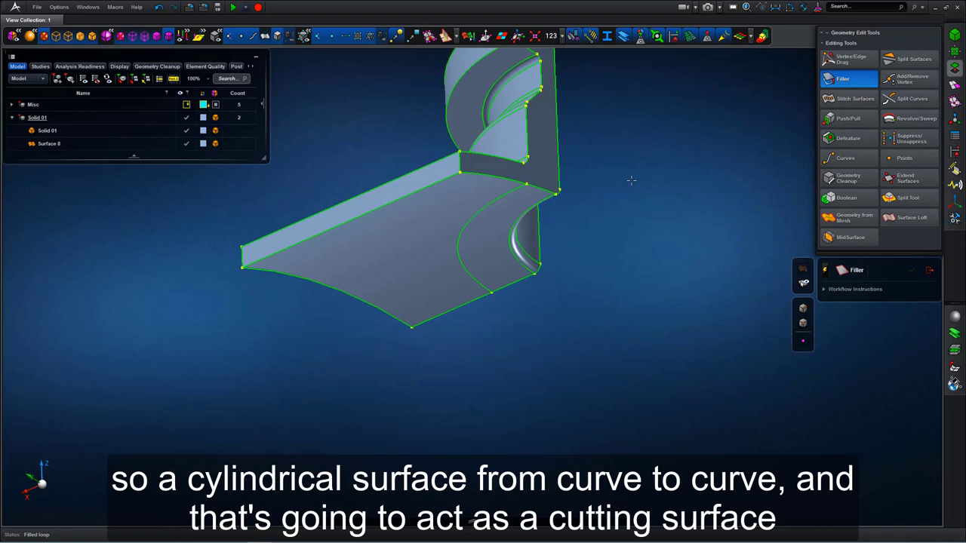
middle_click_drag(632, 180, 683, 170)
Step: Create a distance-offset midsurface 20 mm from the nine connected faces running from the base plate's top to the flange's underside
left_click(847, 238)
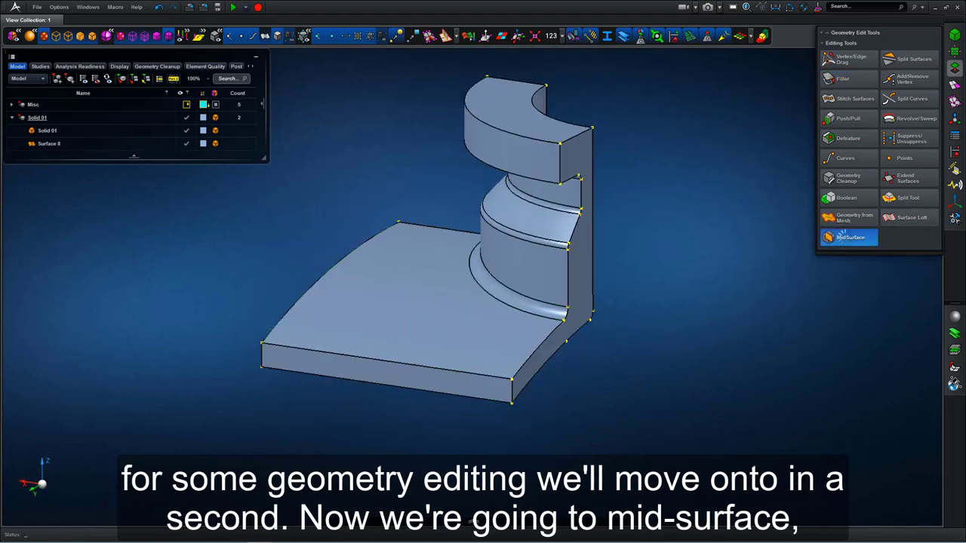
left_click(427, 332)
right_click(407, 332)
left_click(446, 349)
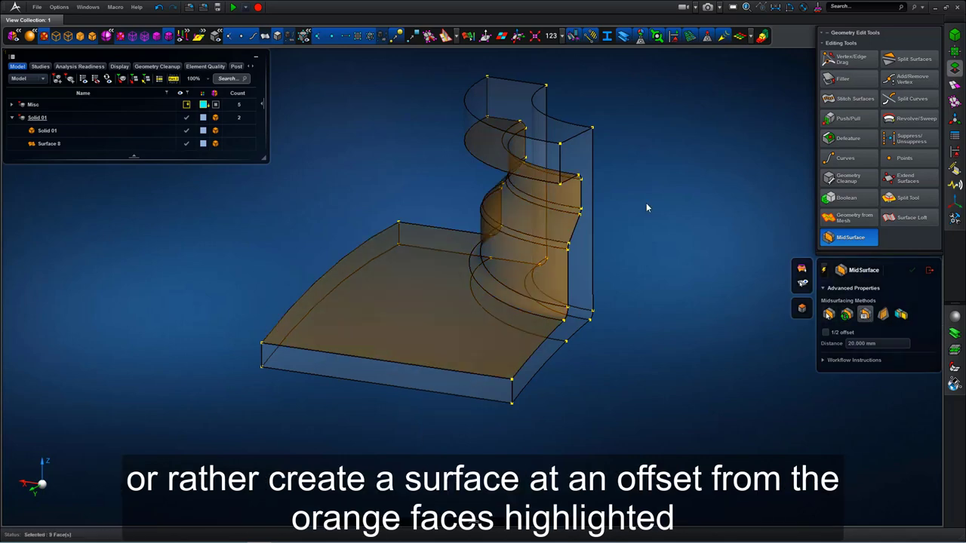
mouse_move(646, 202)
middle_mouse_down()
mouse_move(660, 173)
mouse_move(654, 196)
middle_mouse_up()
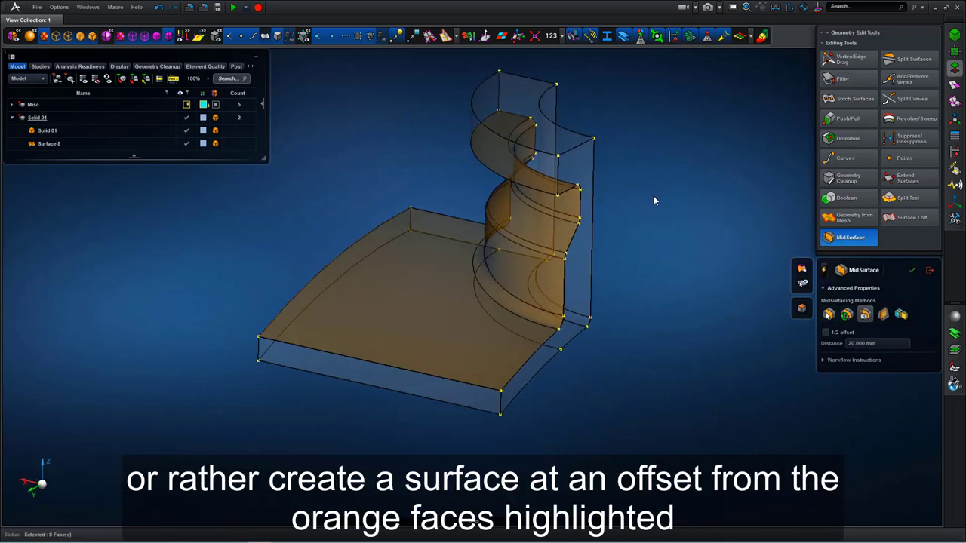
middle_click(660, 194)
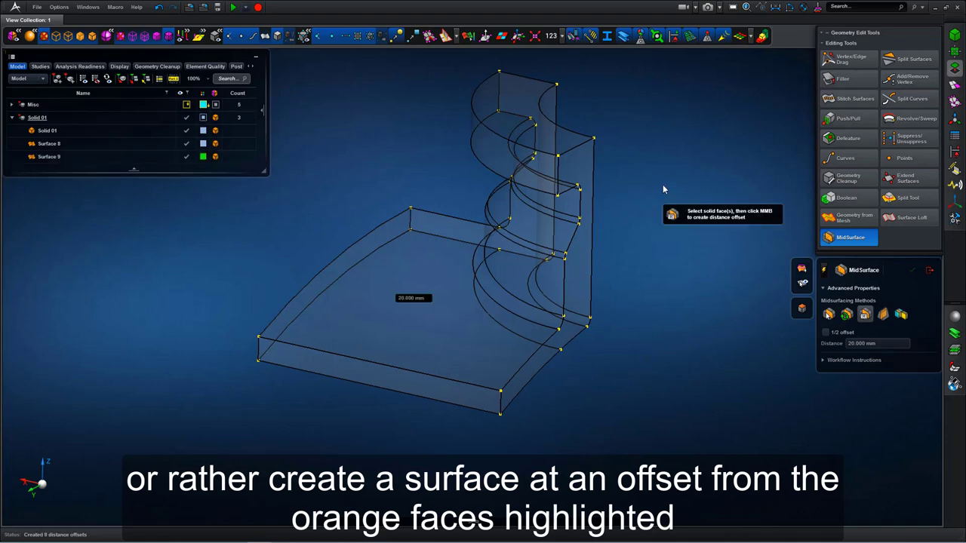
middle_click_drag(433, 86, 436, 97)
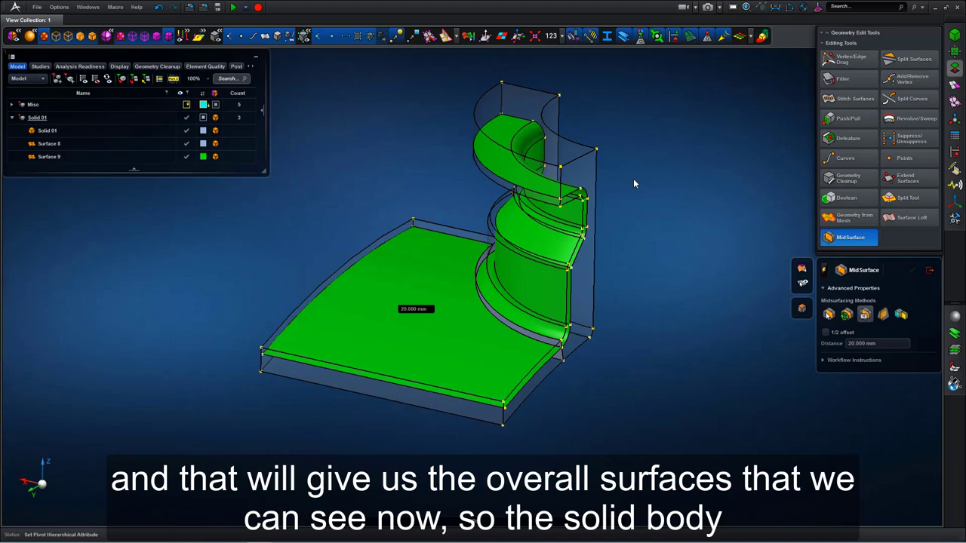
middle_click_drag(633, 178, 645, 186)
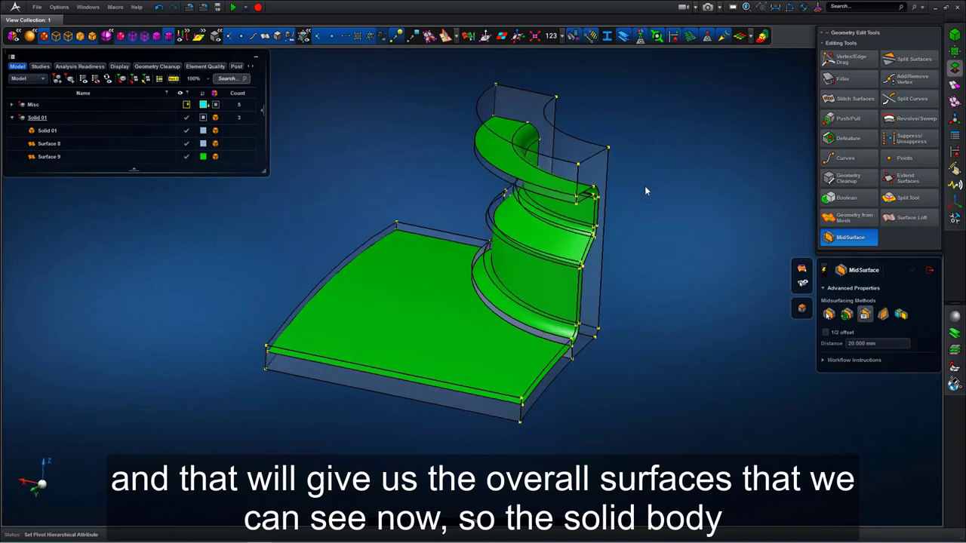
left_click(930, 269)
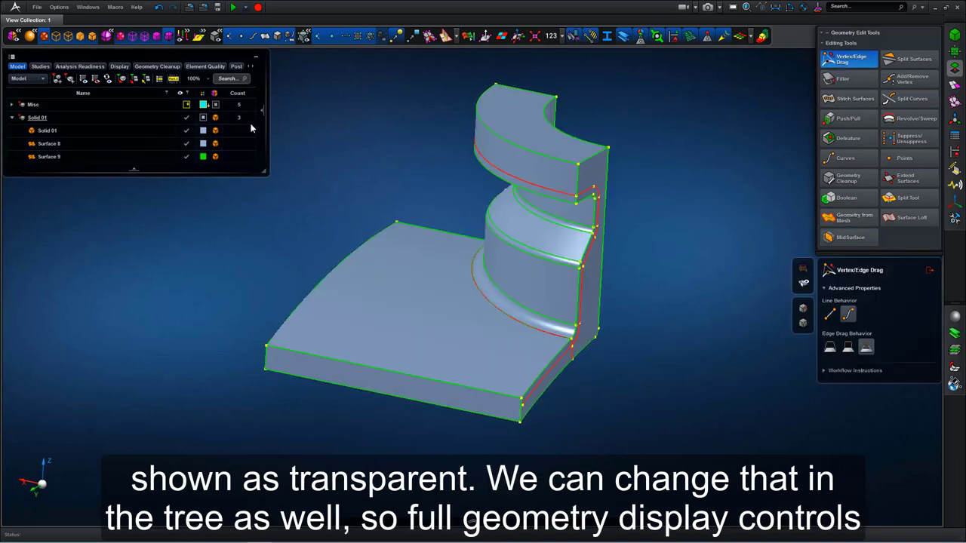
Step: Make Solid 01 transparent so the cutting surfaces inside it can be seen
left_click(47, 130)
left_click(215, 131)
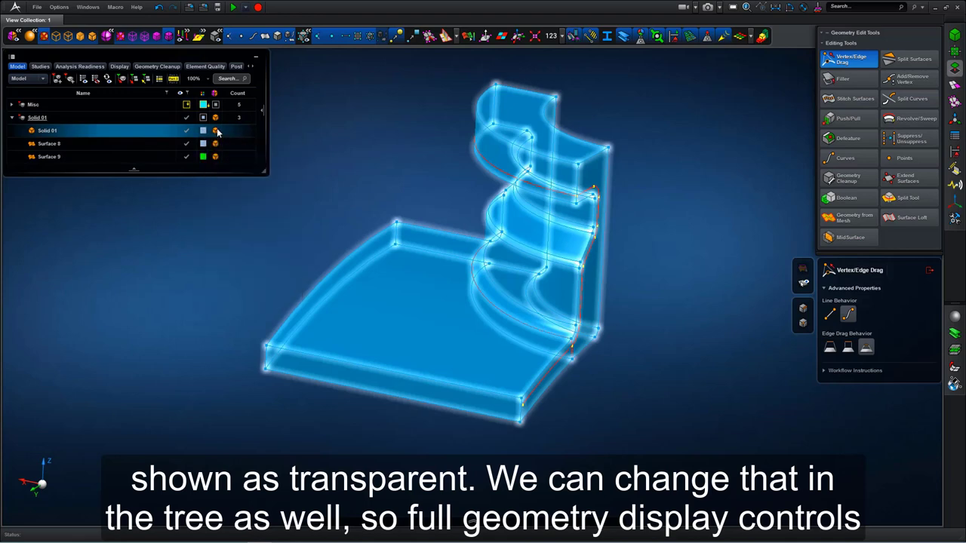
left_click(215, 131)
left_click(235, 190)
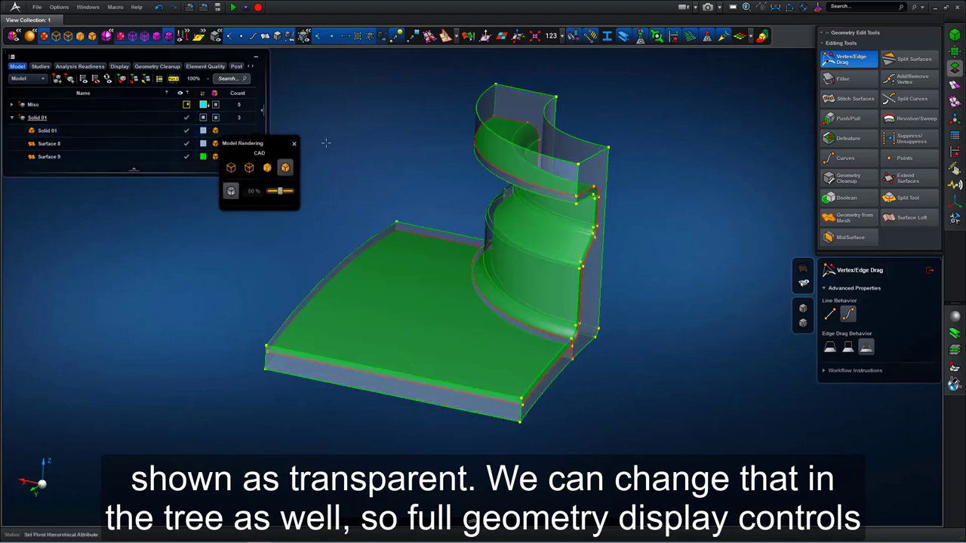
left_click(355, 145)
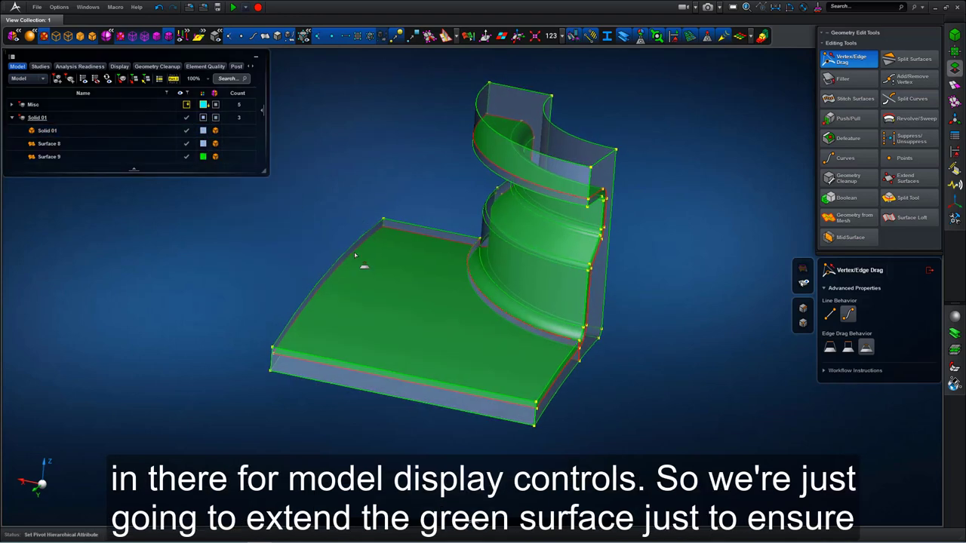
Step: Extend the offset surface's two outer base-plate edges outwards past the solid's side faces
left_click_drag(341, 268, 302, 243)
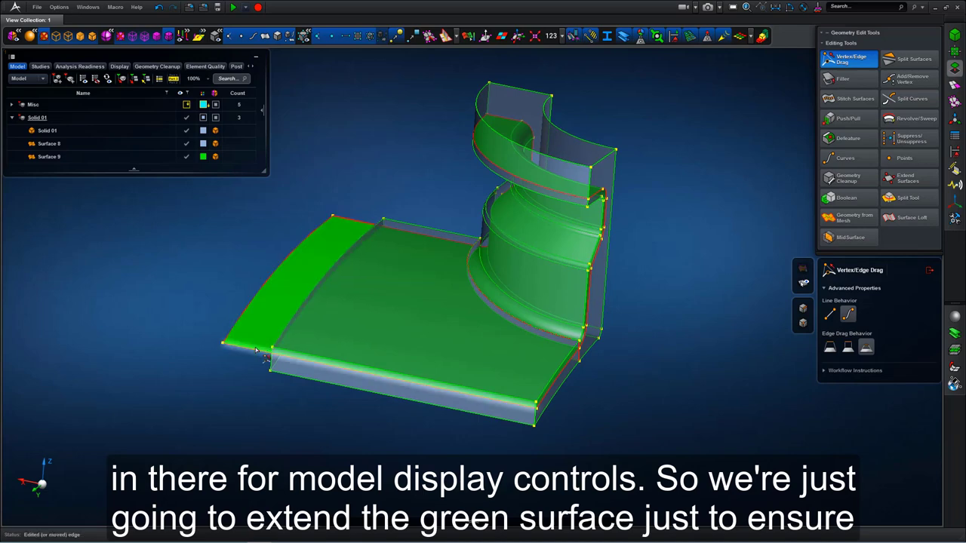
left_click_drag(260, 351, 239, 386)
mouse_move(699, 232)
middle_mouse_down()
mouse_move(677, 214)
mouse_move(690, 225)
mouse_move(695, 216)
middle_mouse_up()
right_click_drag(695, 216, 694, 215)
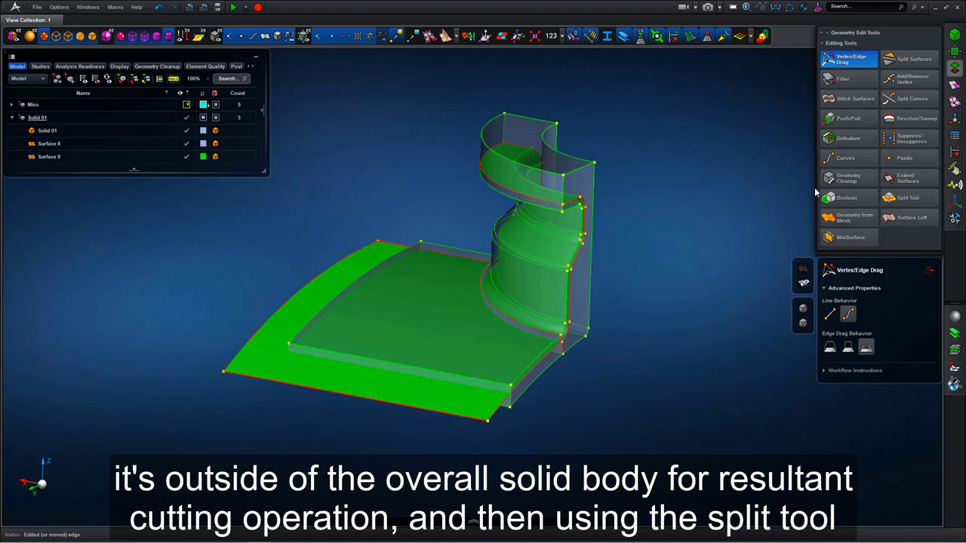
Step: Split Solid 01 with the filler surface below the neck fillet, using the Split Tool's surface method
left_click(908, 199)
left_click(849, 316)
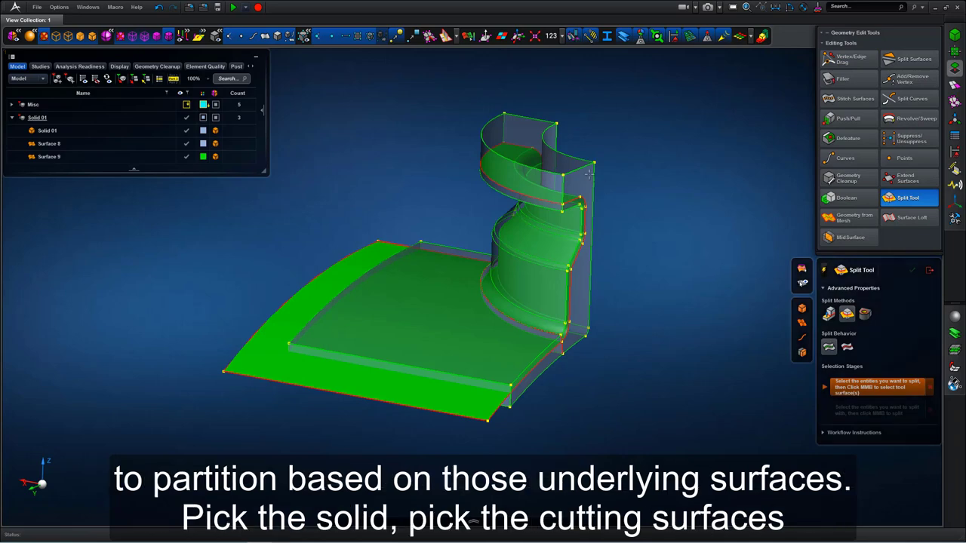
left_click(764, 37)
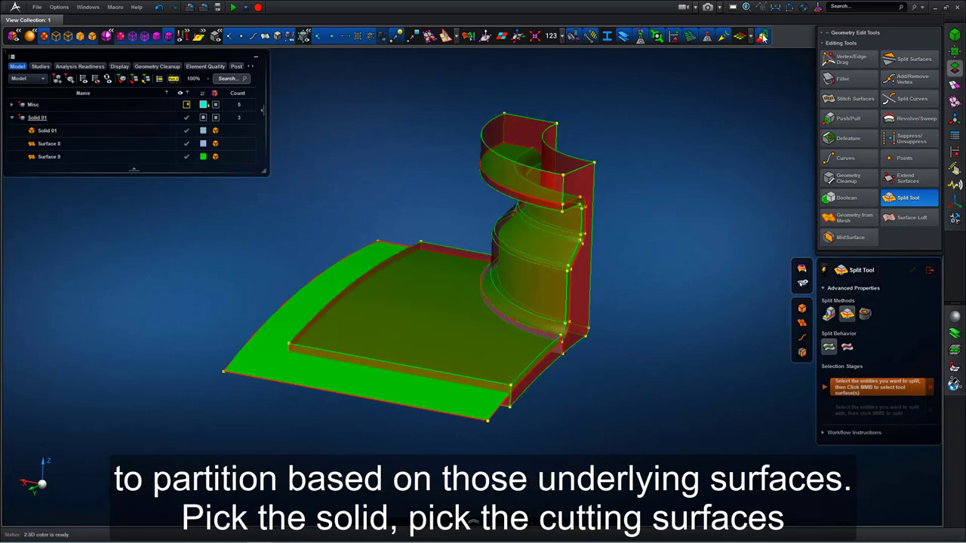
left_click(583, 175)
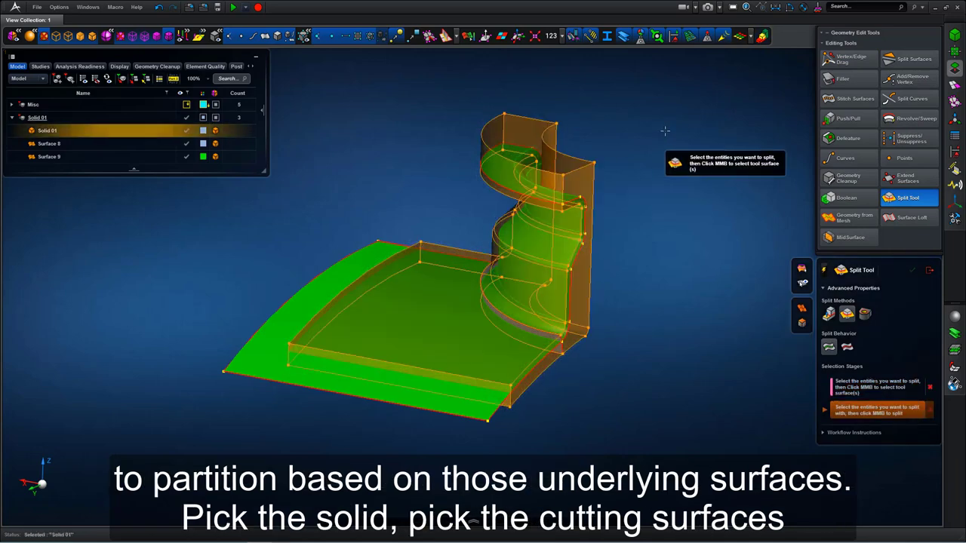
middle_click(665, 131)
left_click(579, 311)
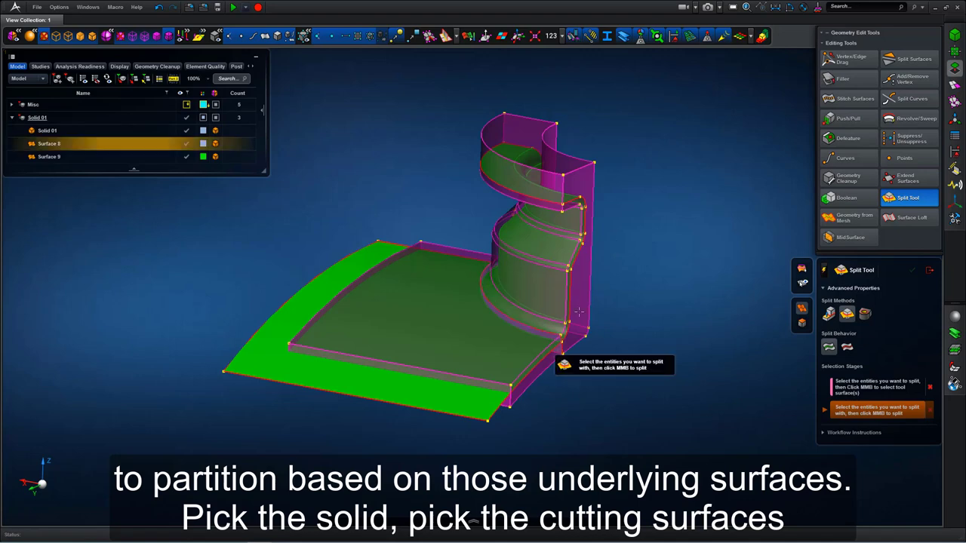
middle_click(581, 310)
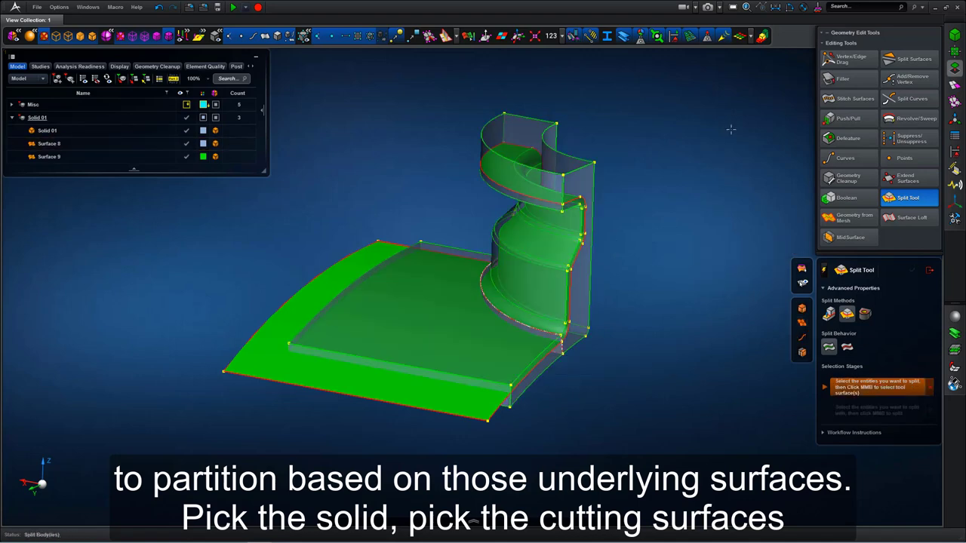
Step: Split Solid 01 with the extended green offset surface
left_click(764, 37)
left_click(765, 40)
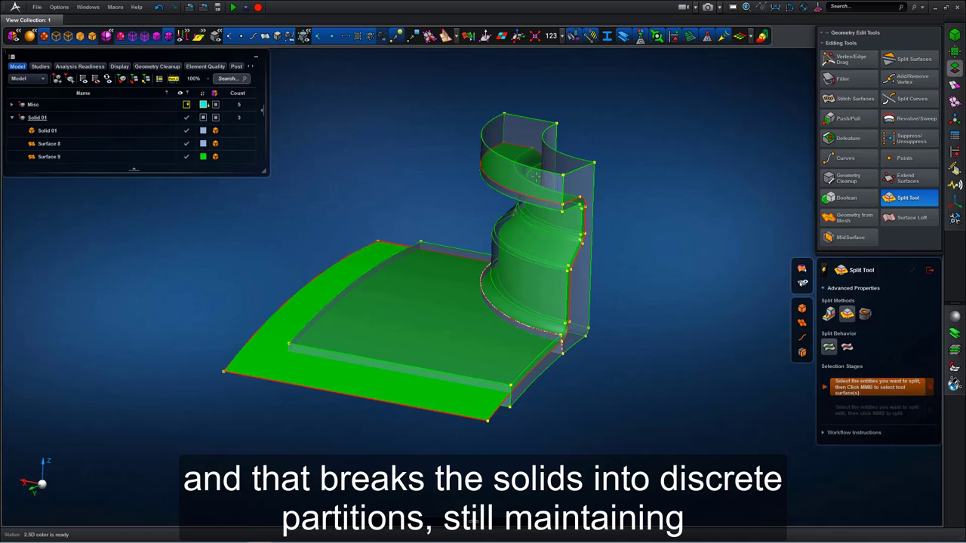
left_click(449, 243)
middle_click(449, 243)
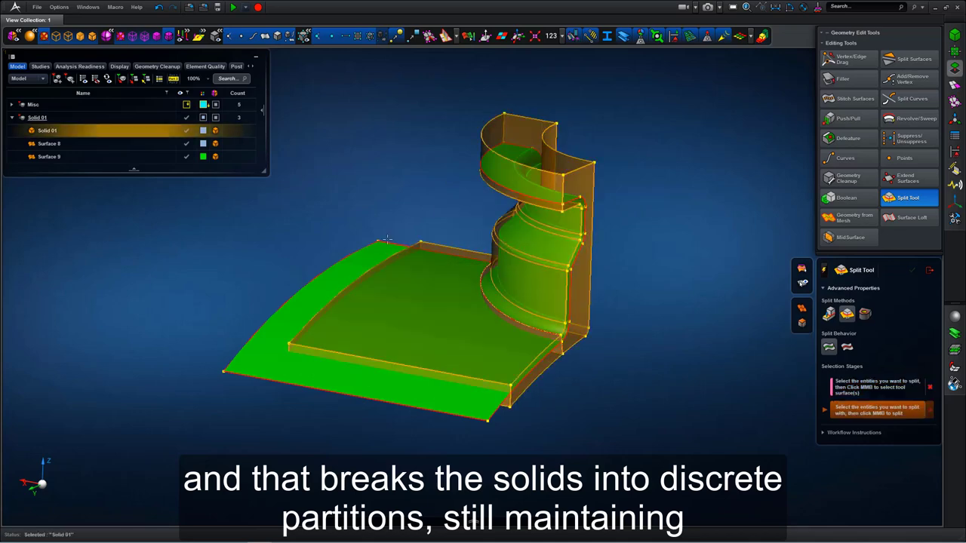
left_click(379, 247)
middle_click(380, 248)
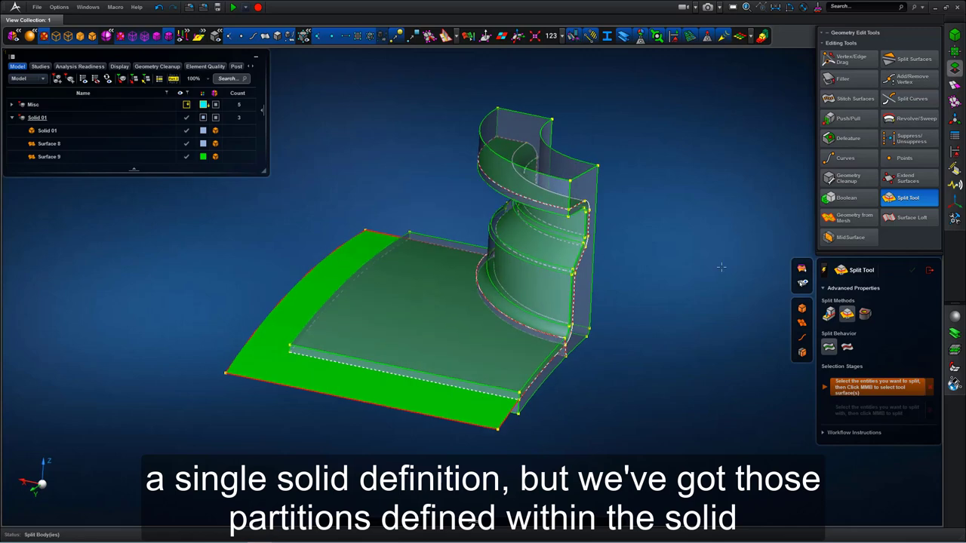
left_click(931, 271)
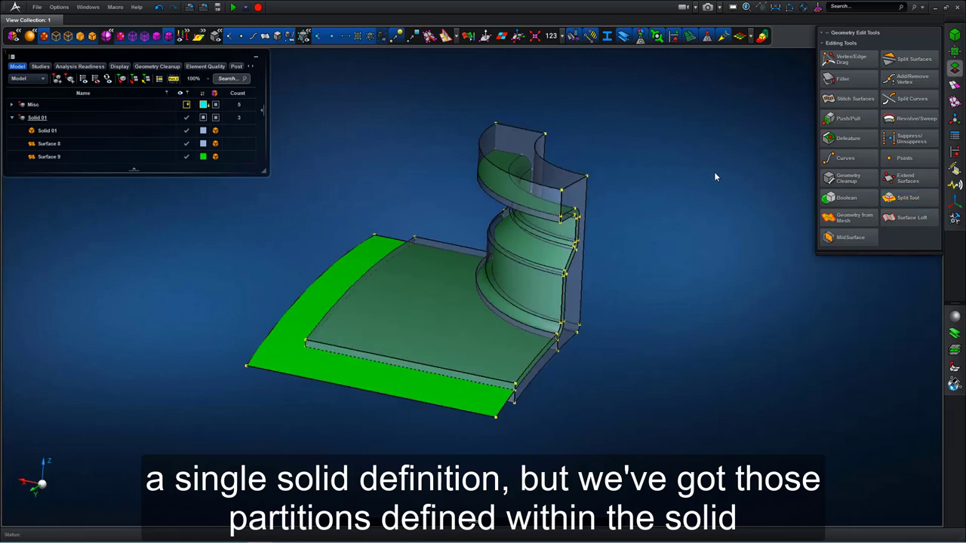
Step: Turn off Solid 01's transparency and hide both cutting surfaces, Surface 8 and Surface 9
left_click(216, 131)
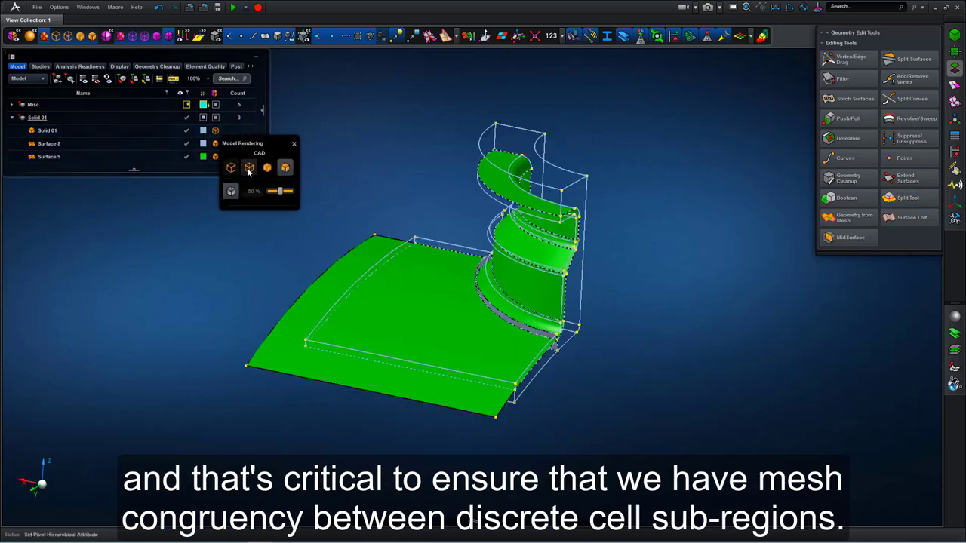
left_click(231, 191)
left_click(187, 144)
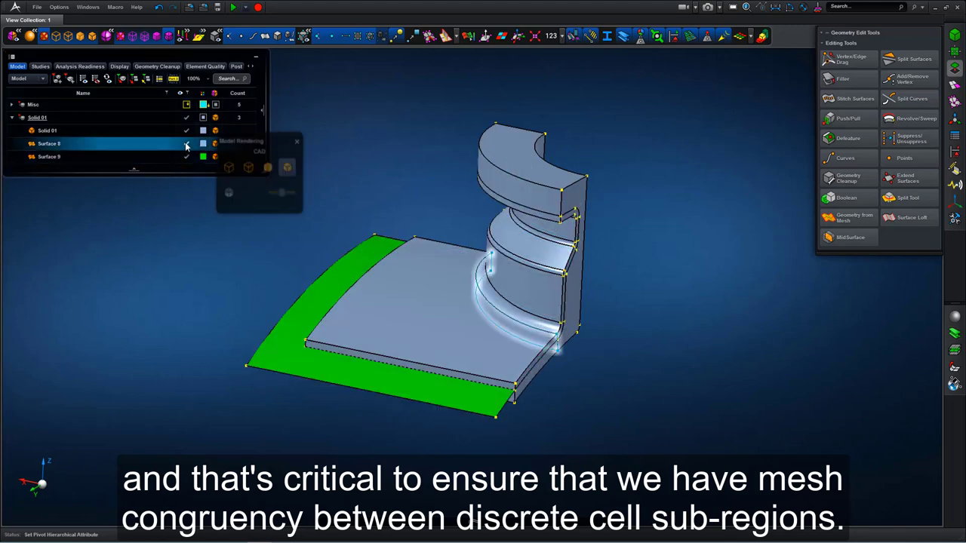
left_click(187, 157)
scroll(302, 145, "up", 1)
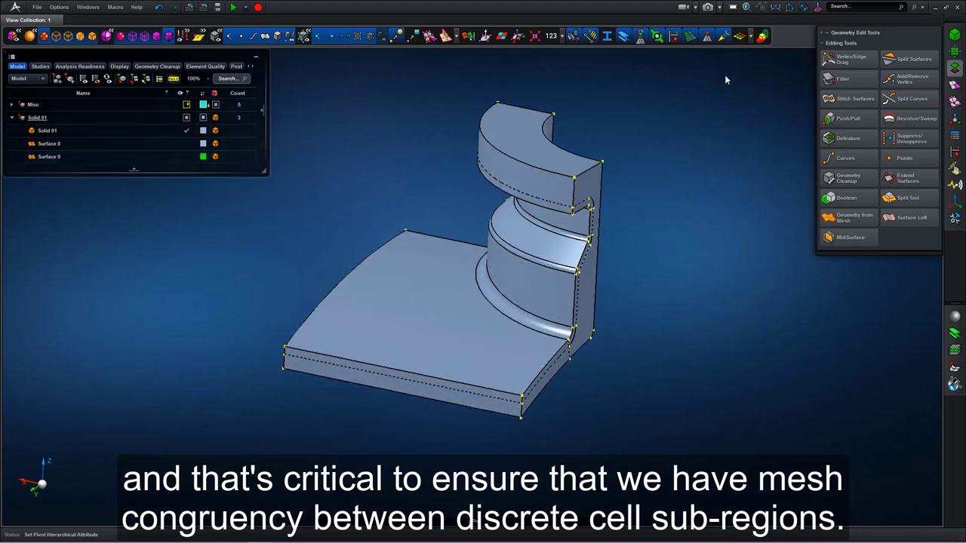
Step: Generate a hex mesh on the quarter solid with 2.5D Meshing at a 20 mm mesh size
middle_click_drag(698, 181, 729, 185)
left_click(954, 86)
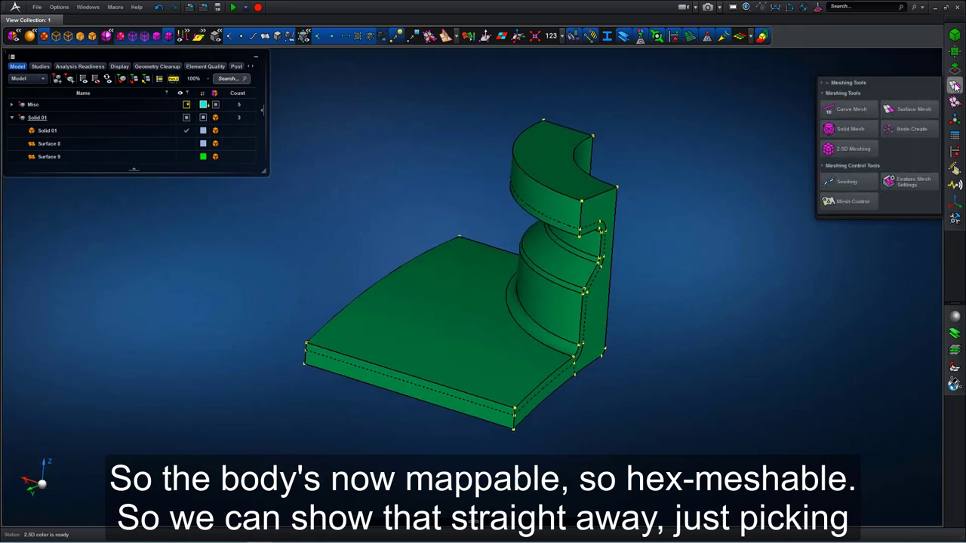
left_click(851, 149)
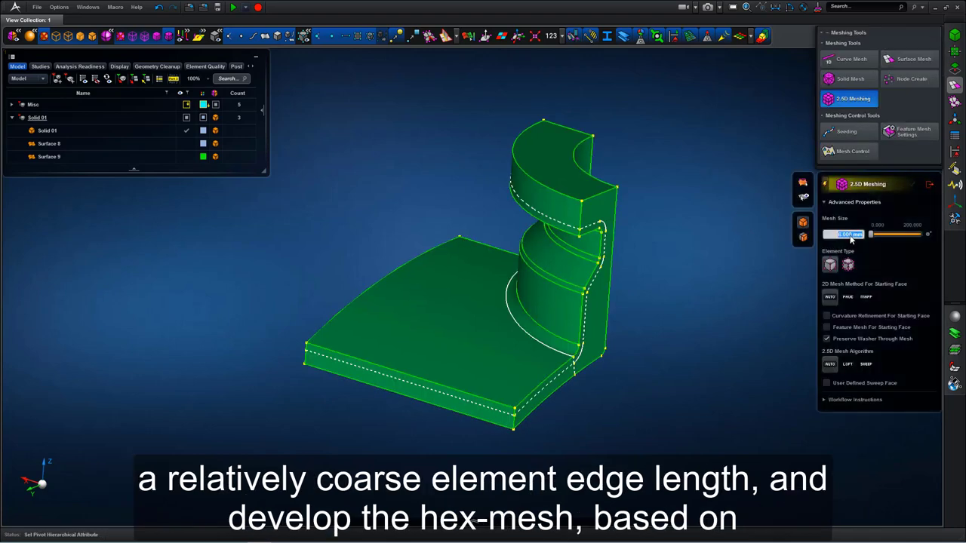
key("Return")
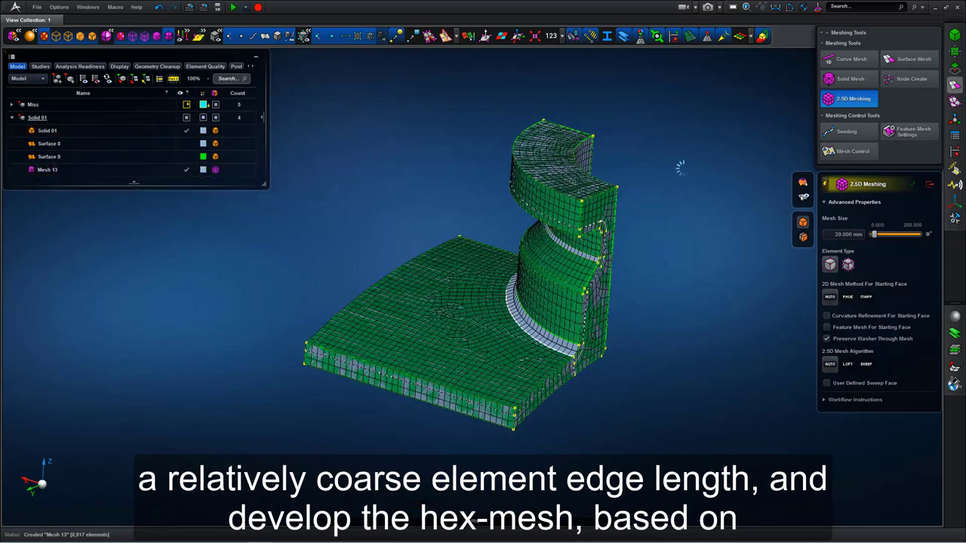
mouse_move(679, 169)
middle_mouse_down()
mouse_move(693, 204)
mouse_move(676, 165)
middle_mouse_up()
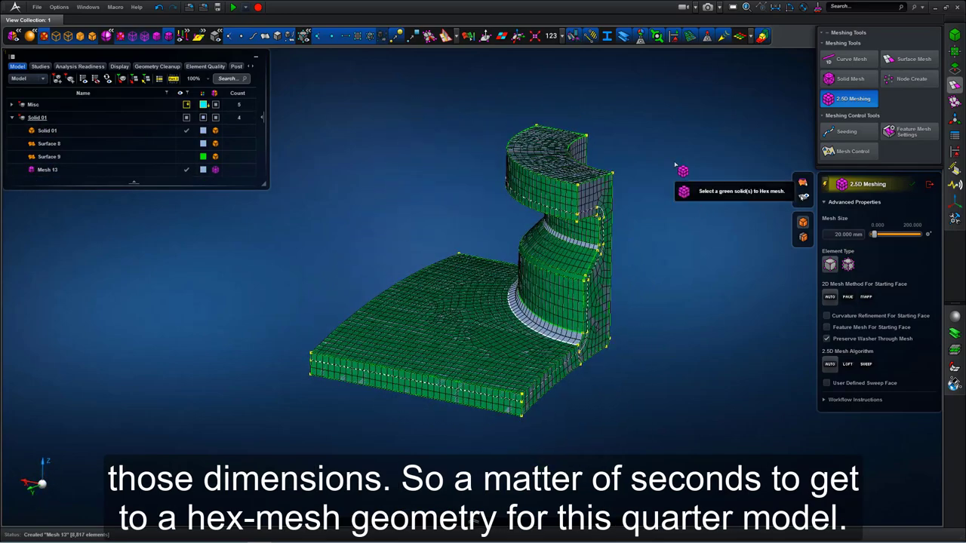
left_click_drag(435, 139, 453, 146, "ctrl")
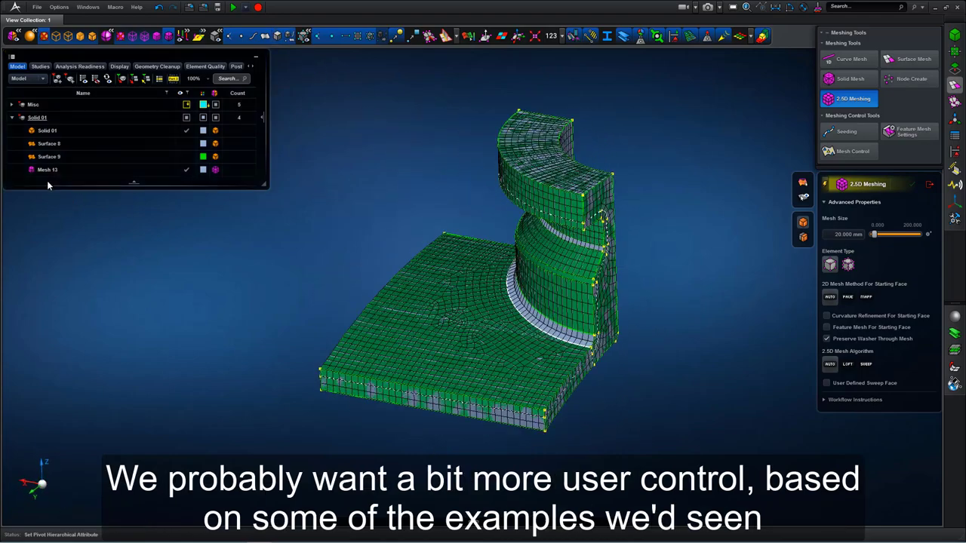
Step: Delete the hex mesh from the quarter model and leave 2.5D Meshing
left_click(58, 169)
right_click(59, 172)
left_click(74, 183)
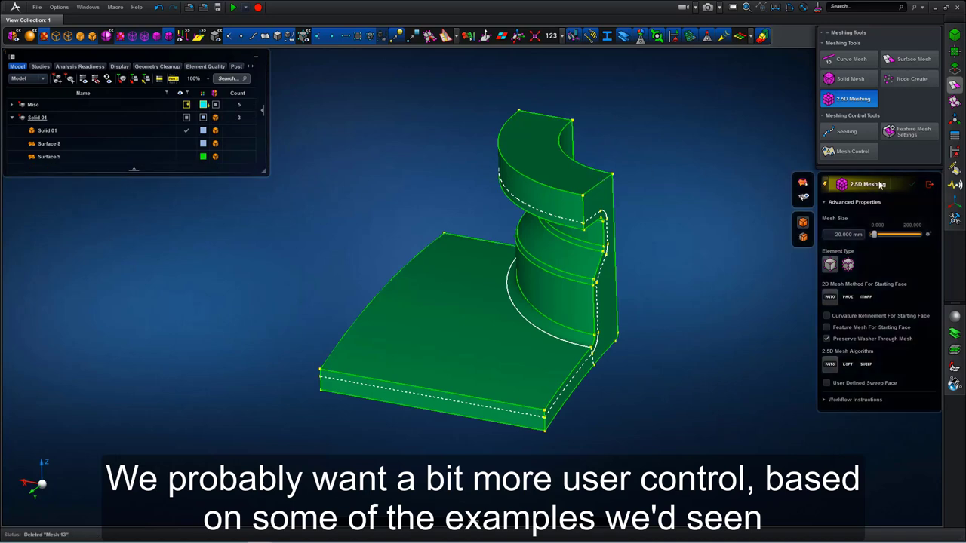
left_click(930, 187)
Step: Try to split the solid with a point-defined plane through the base plate's outer corner and a point above the flange's inner arc
middle_click_drag(692, 199, 708, 191)
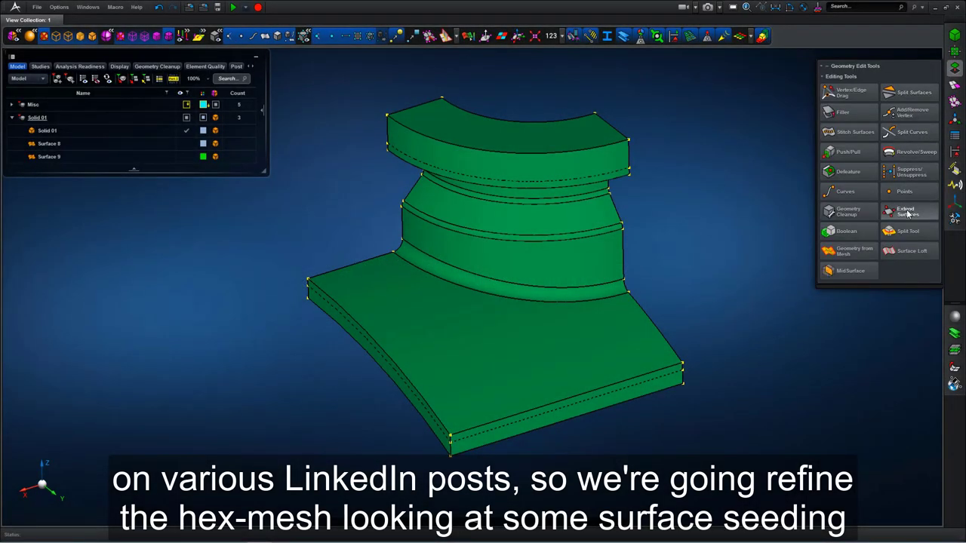
left_click(908, 231)
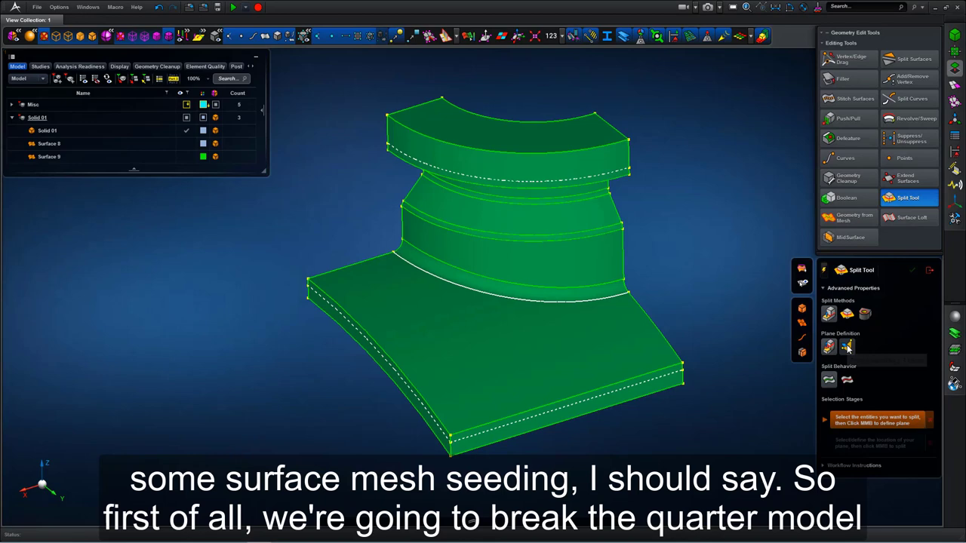
left_click(846, 348)
left_click(593, 327)
middle_click(694, 213)
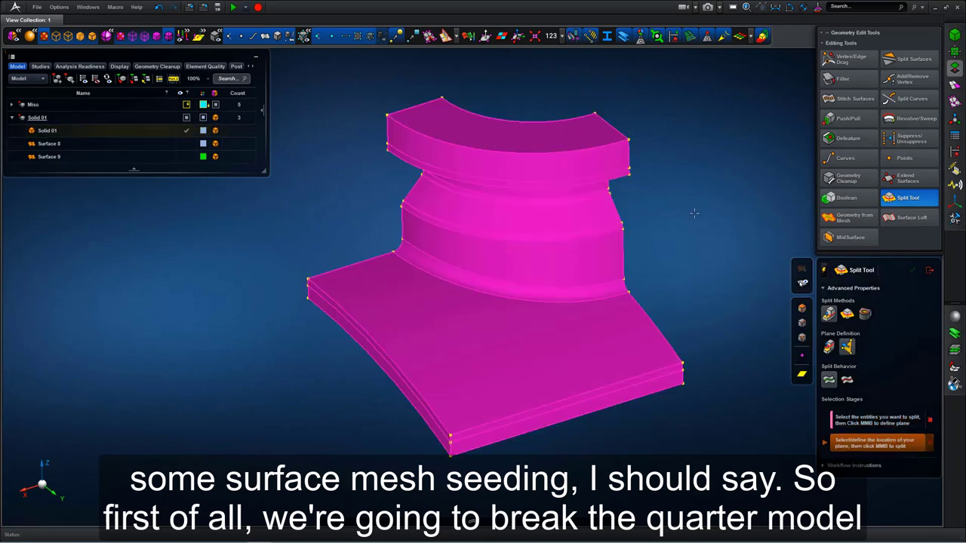
left_click(449, 436)
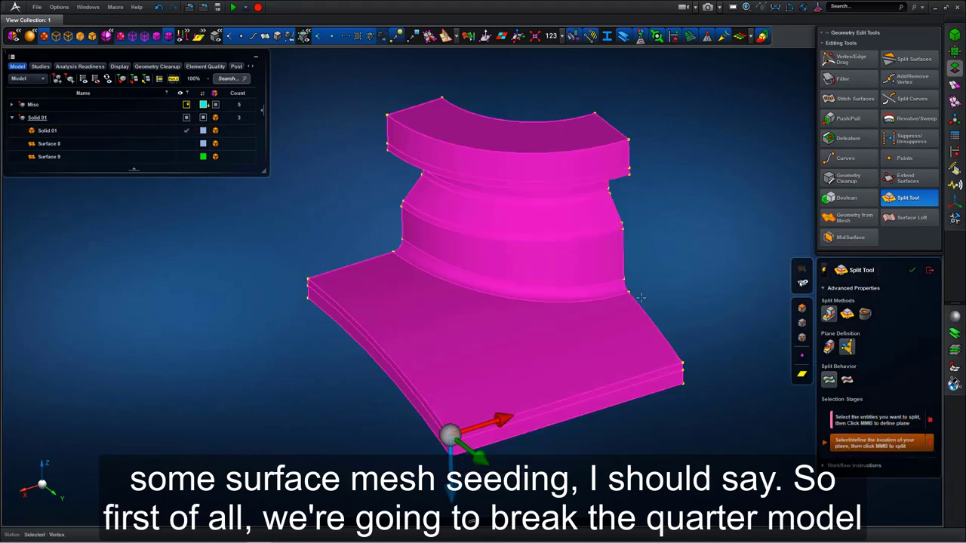
middle_click_drag(639, 299, 680, 279)
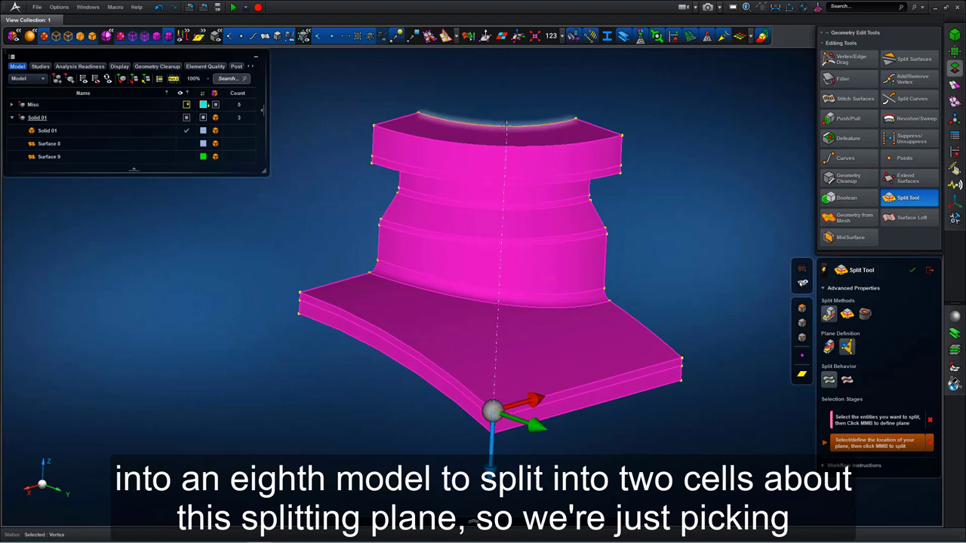
left_click(496, 90)
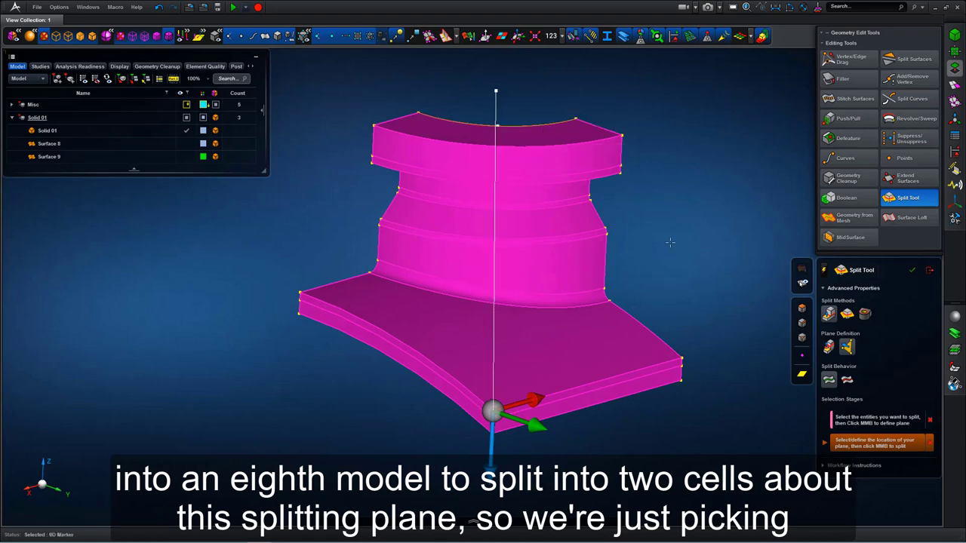
middle_click(689, 245)
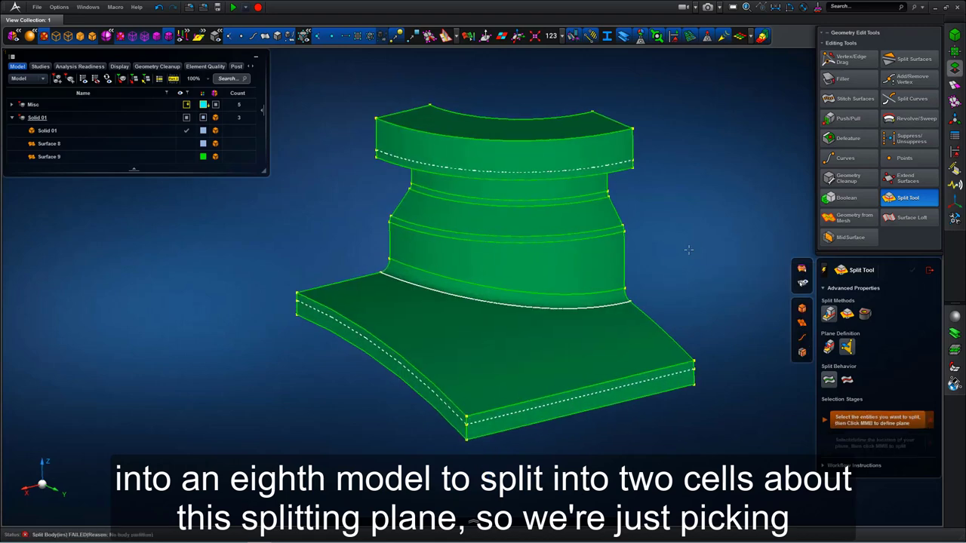
Step: Split the solid diagonally into two cells with a three-point plane through the flange's inner arc centre and two base-plate outer corner vertices
middle_click(723, 214)
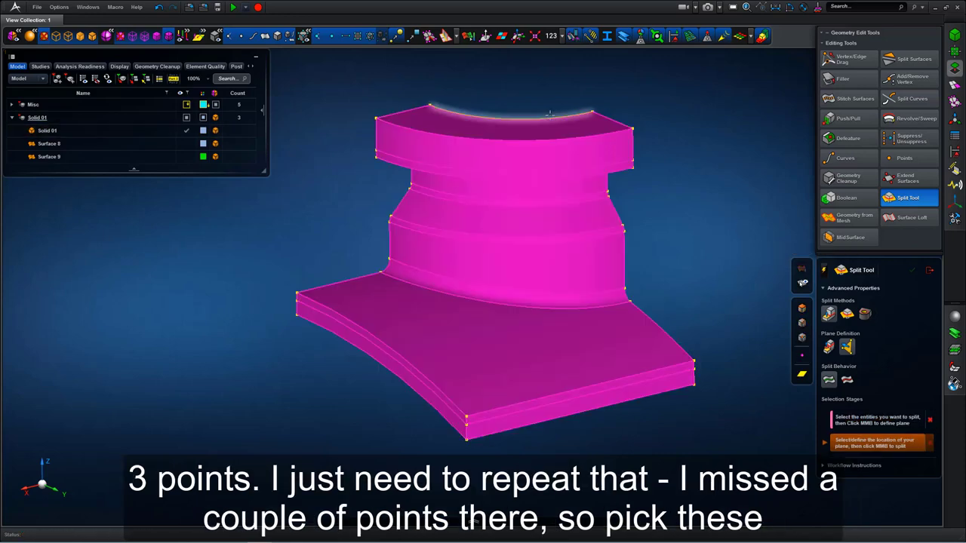
left_click(506, 118)
left_click(592, 112)
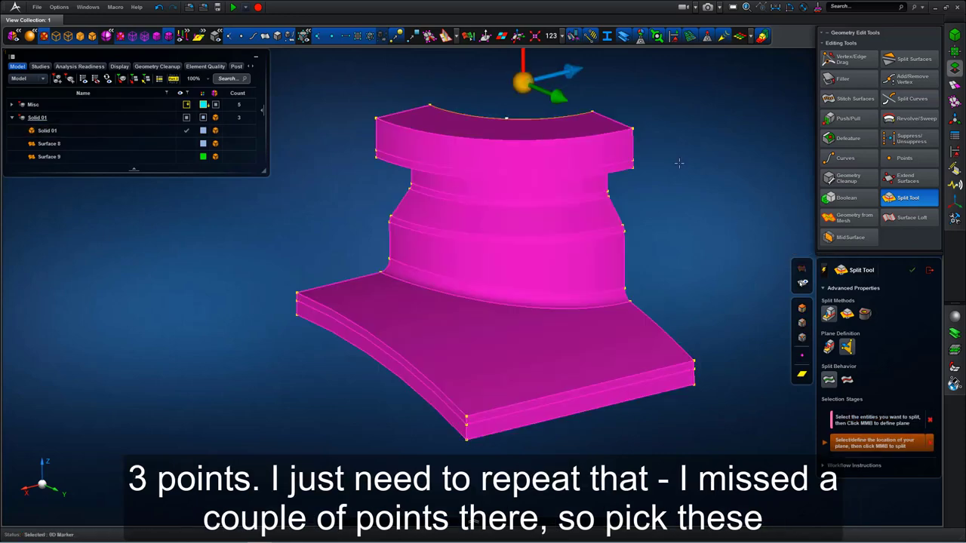
left_click(466, 416)
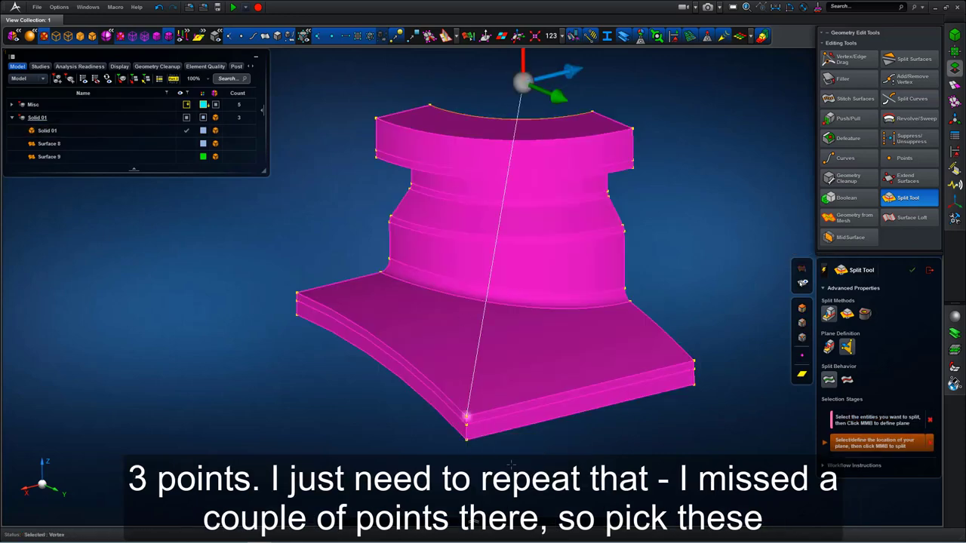
left_click(466, 439)
middle_click(679, 224)
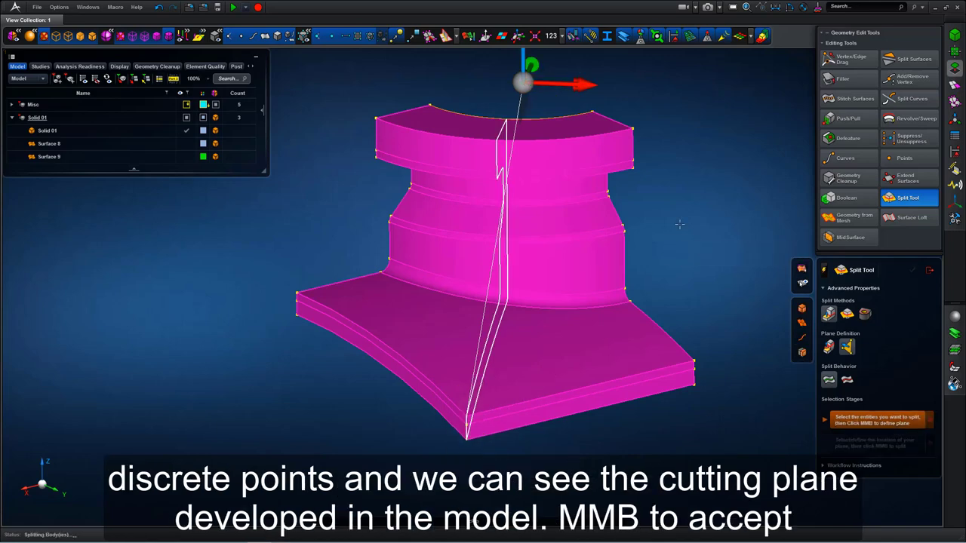
middle_click_drag(688, 221, 660, 203)
left_click(930, 271)
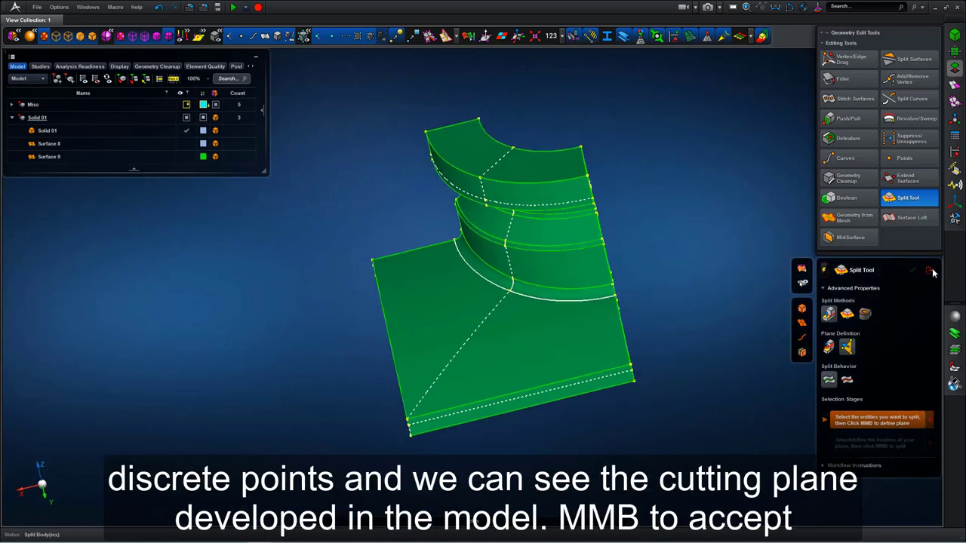
Step: Create a mapped quad surface mesh with a 10 mm mesh size on the two upper faces of the base plate
right_click_drag(730, 221, 736, 265)
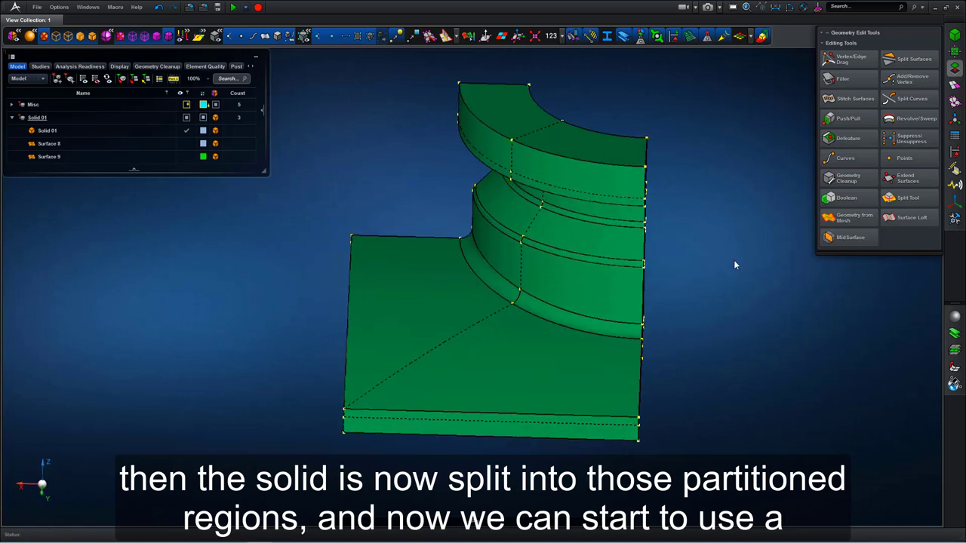
mouse_move(951, 89)
left_click(910, 109)
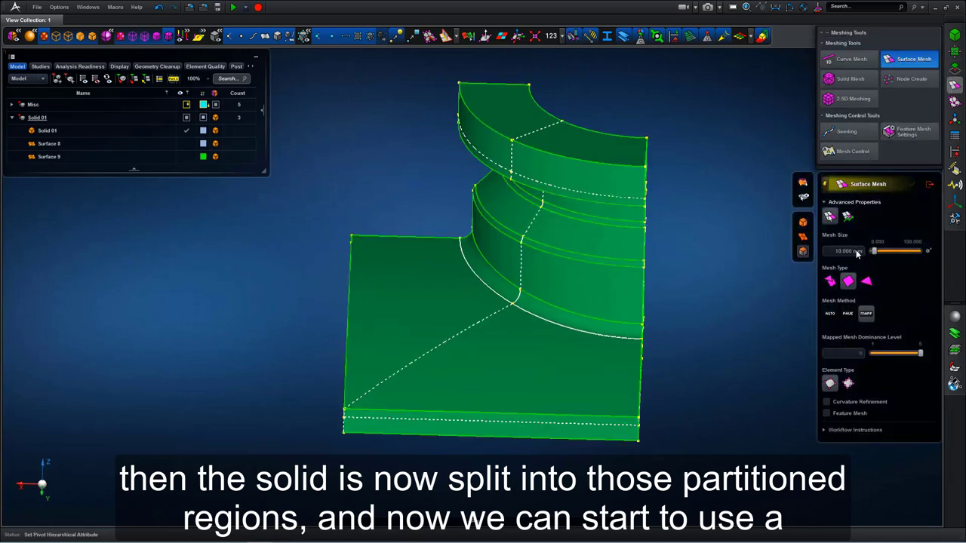
left_click(578, 377)
left_click(459, 295)
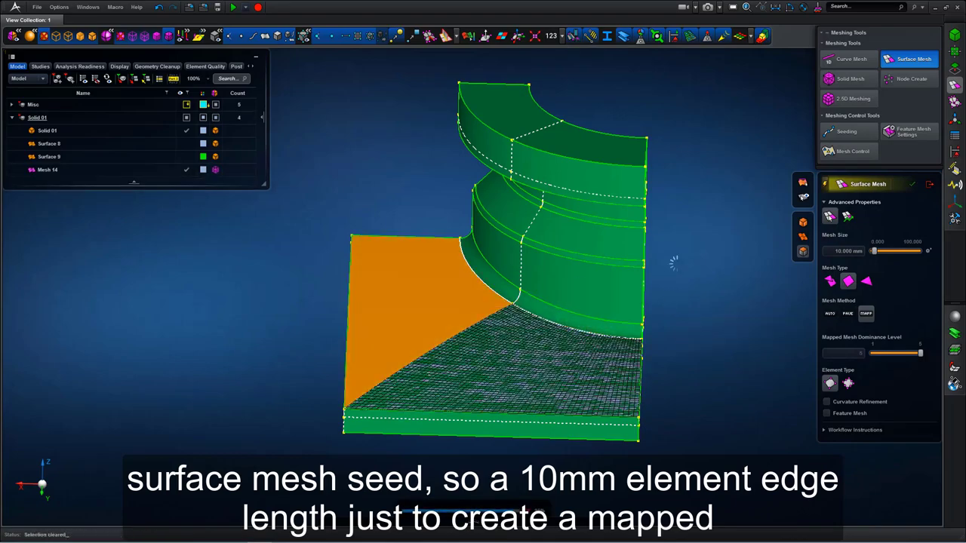
Step: Set the surface mesh size to 6 mm and create a mapped quad mesh on the flange and neck symmetry face
scroll(718, 295, "up", 2)
middle_click_drag(718, 295, 645, 256)
scroll(645, 255, "up", 2)
left_click(845, 252)
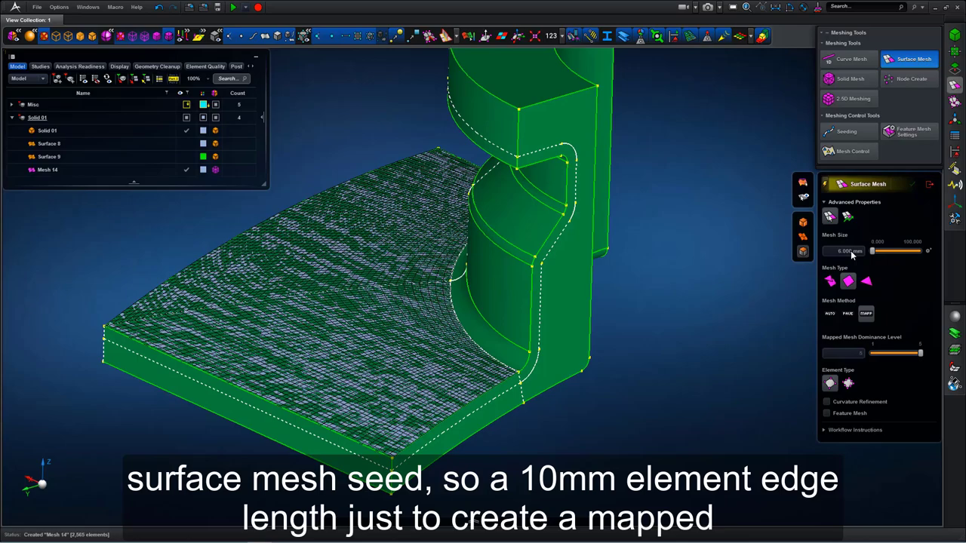
middle_click_drag(717, 240, 683, 325)
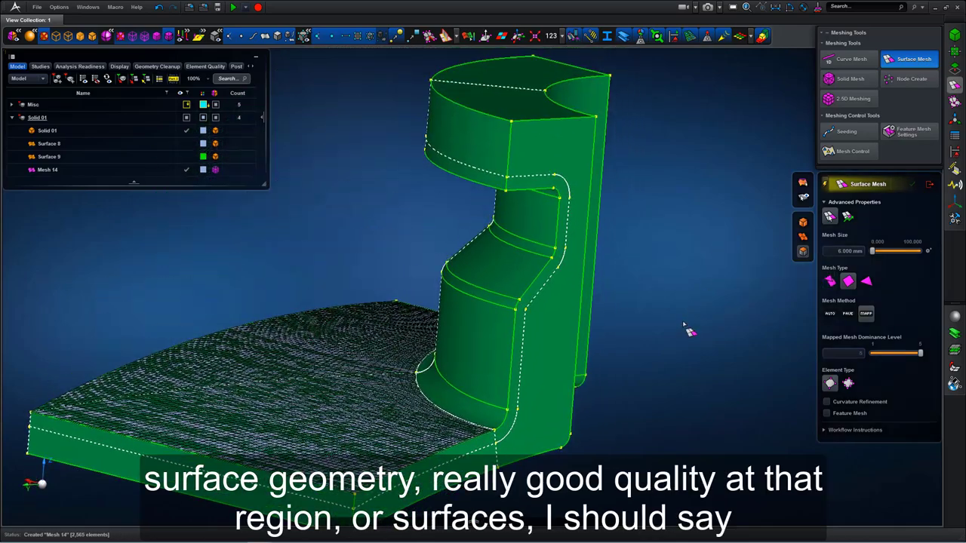
left_click(574, 157)
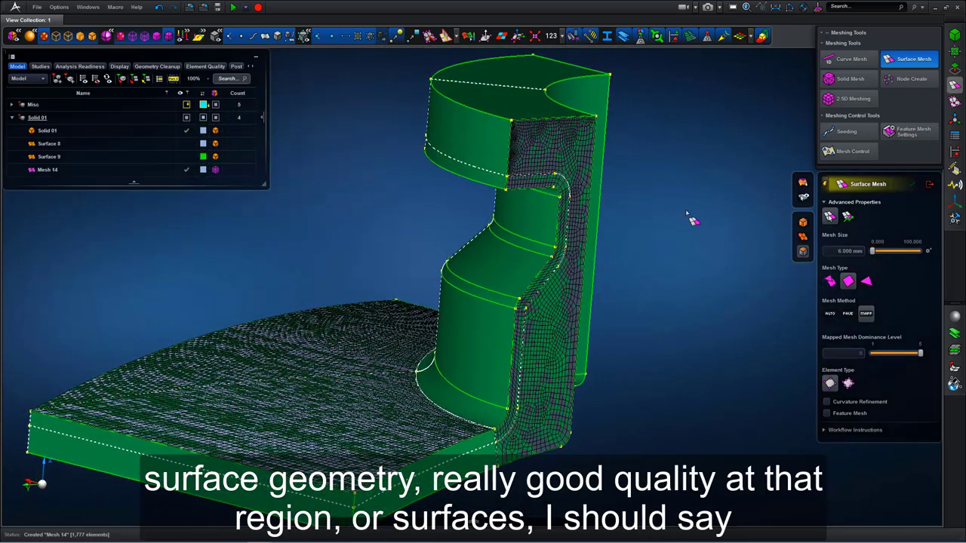
Step: Switch the model to grey-blue display colouring and remesh the large symmetry face with quads using the Auto mesh method
middle_click_drag(686, 214, 409, 185)
left_click(761, 36)
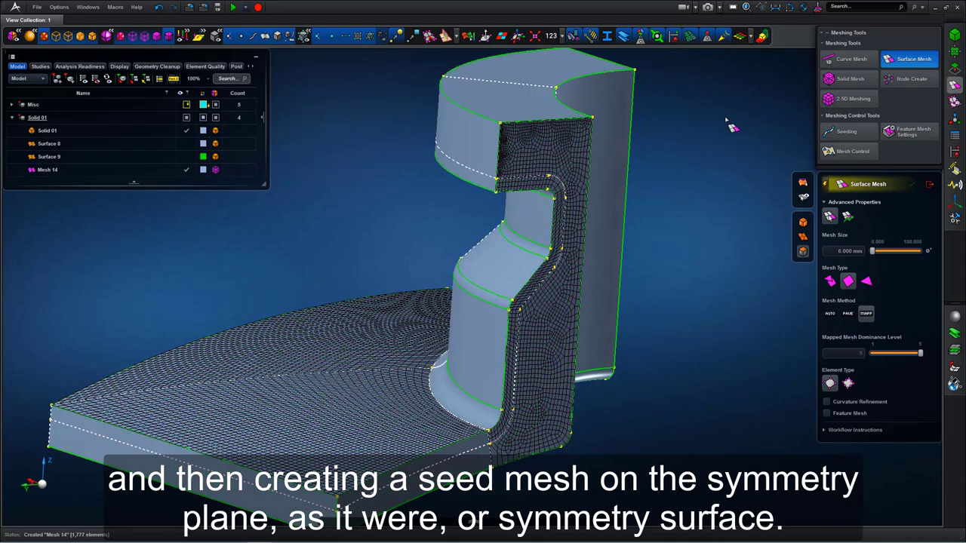
middle_click_drag(726, 120, 717, 158)
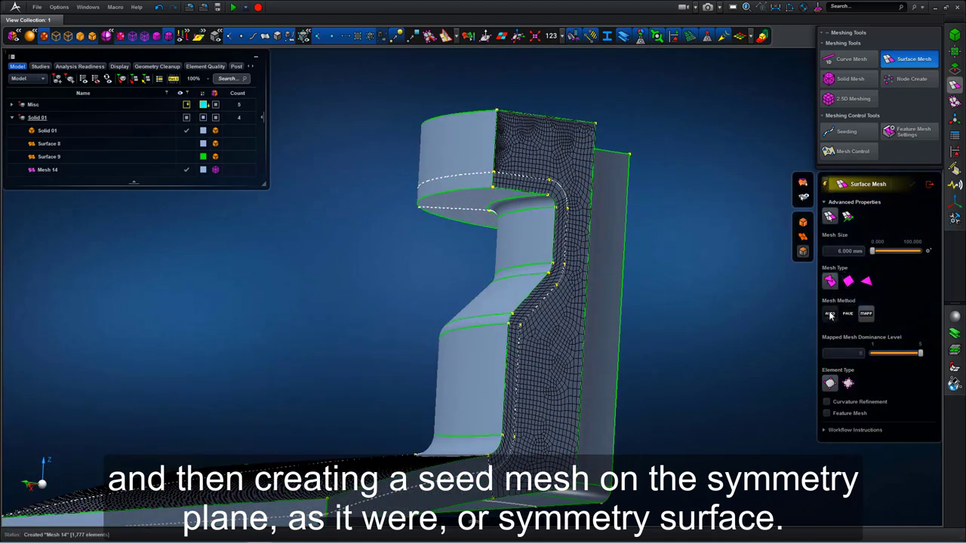
left_click(850, 281)
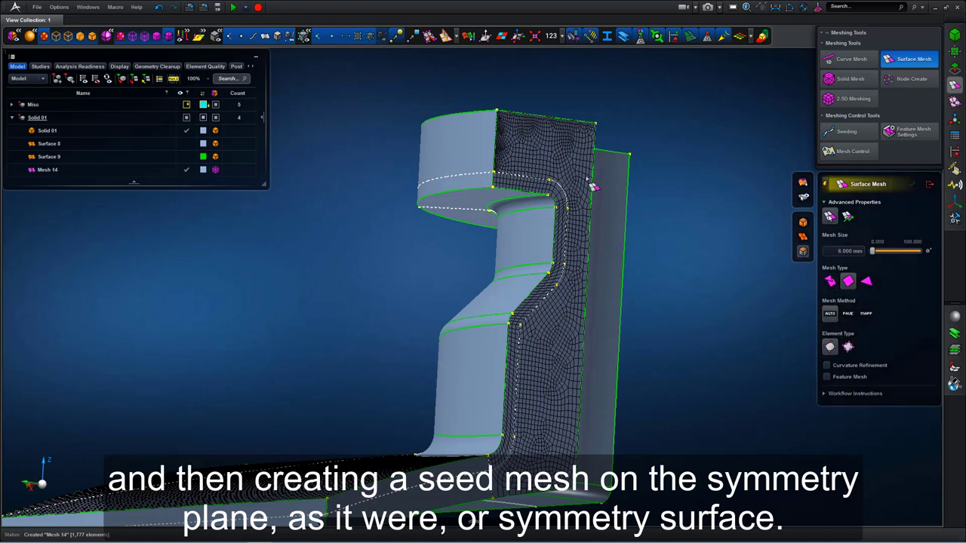
middle_click_drag(683, 142, 675, 143)
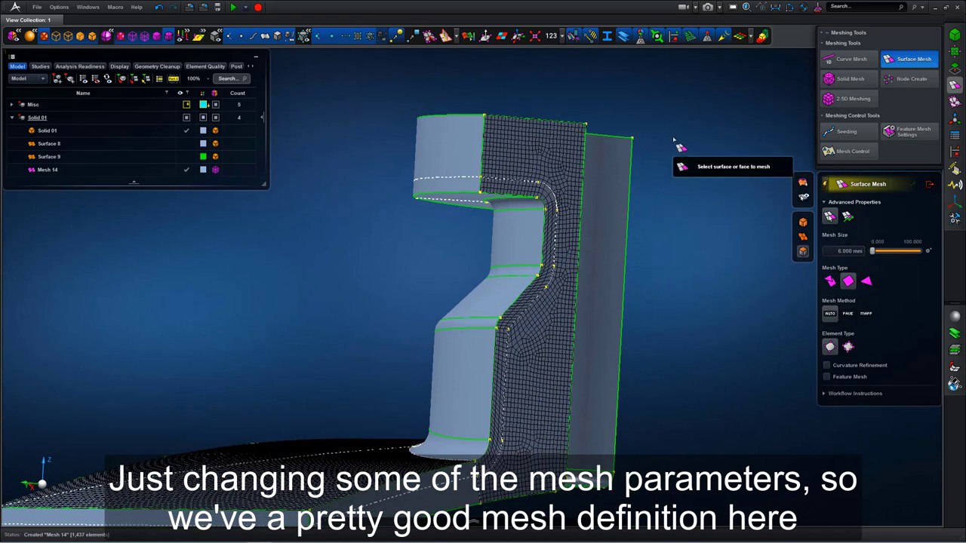
Step: Split the narrow strip face on the symmetry plane across both ends of the upper fillet below the flange
left_click(927, 183)
left_click(955, 68)
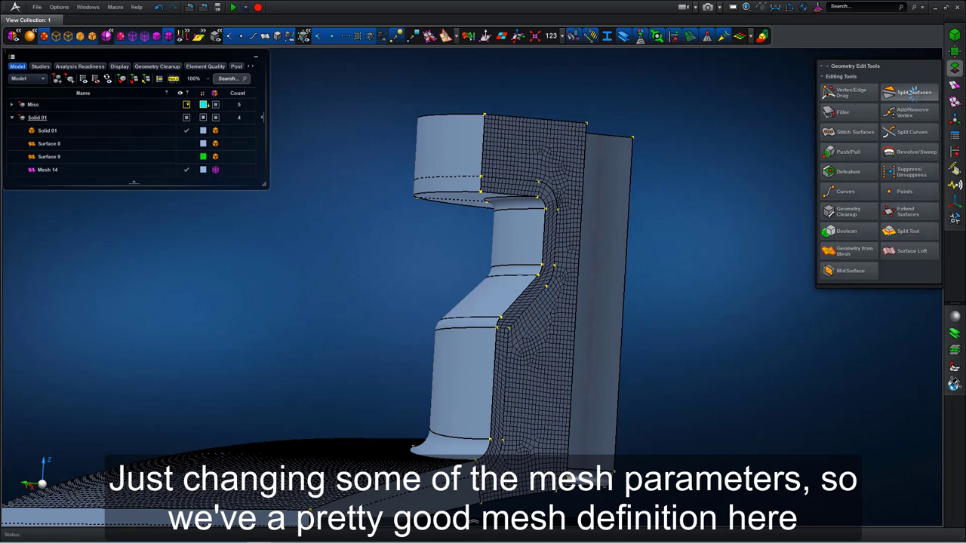
left_click(915, 93)
left_click(849, 313)
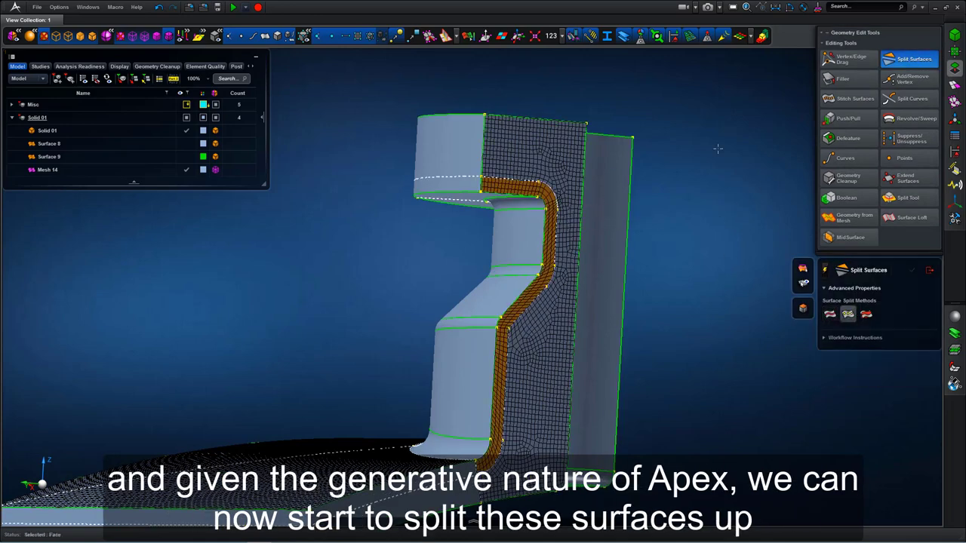
middle_click_drag(716, 144, 693, 145)
scroll(692, 145, "up", 3)
left_click(541, 140)
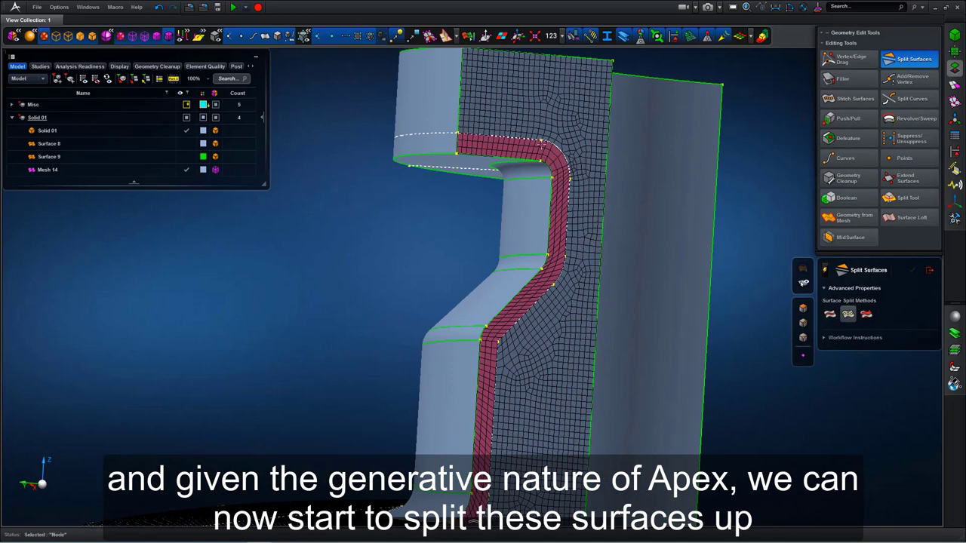
left_click(541, 160)
left_click(553, 178)
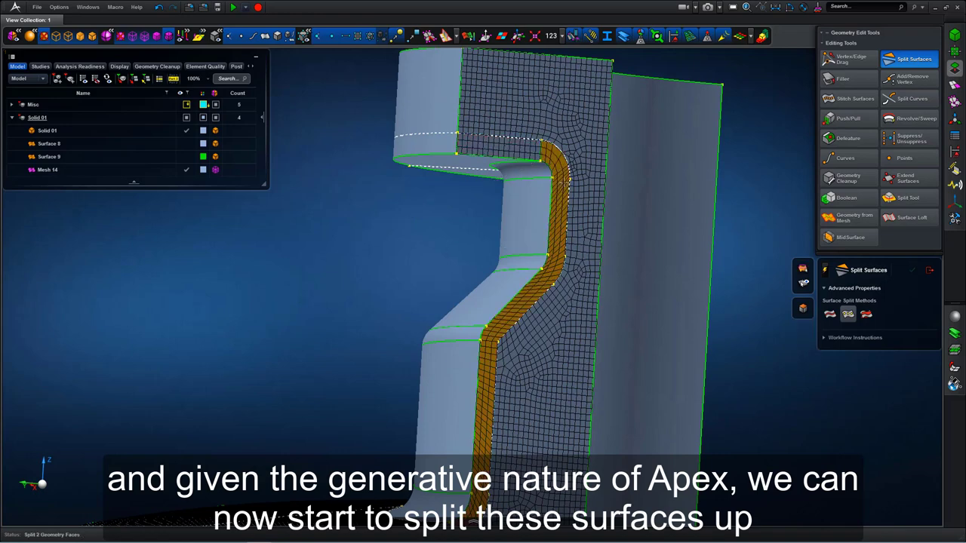
middle_click(390, 229)
Step: Split the remaining strip face across both ends of the fillet between the upper neck and the tapered section
left_click(557, 237)
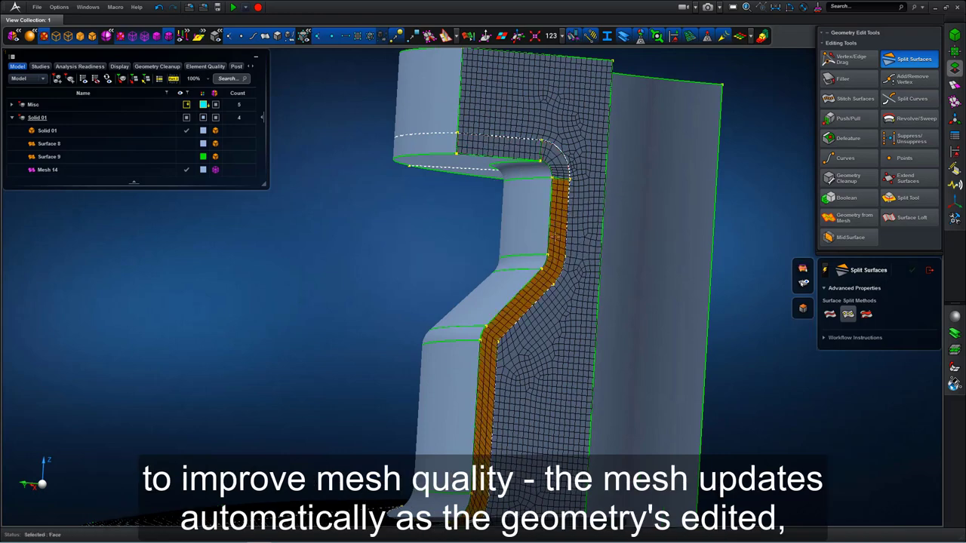
left_click(559, 256)
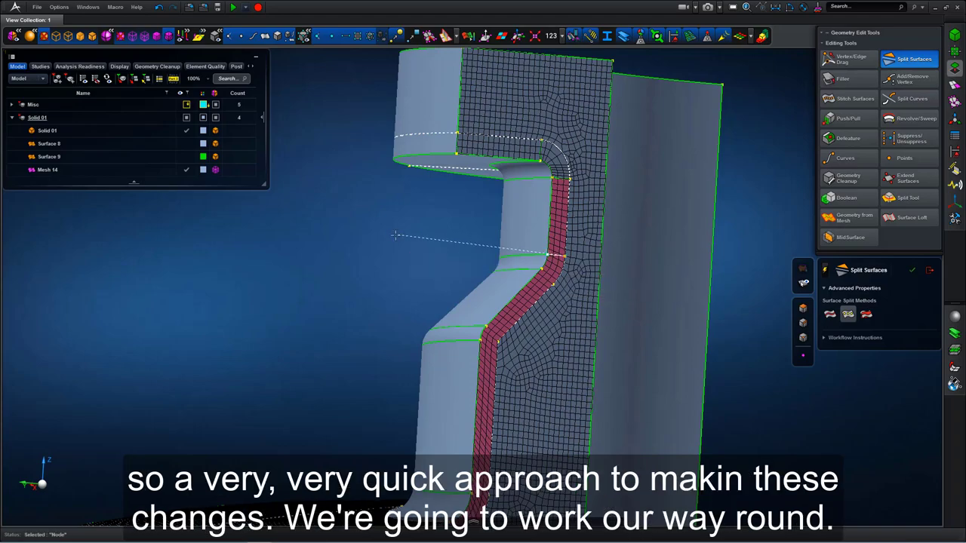
middle_click_drag(378, 243, 346, 235)
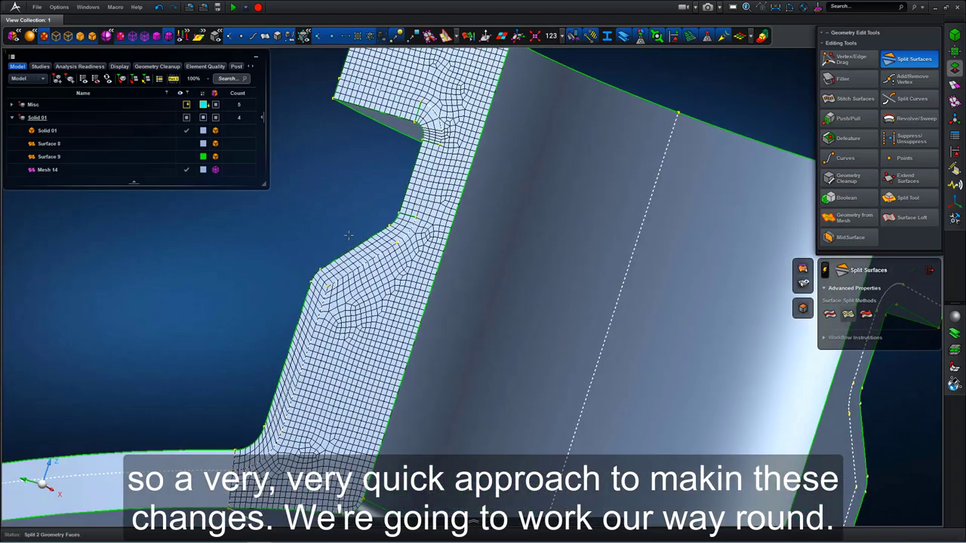
scroll(346, 234, "up", 2)
left_click(399, 191)
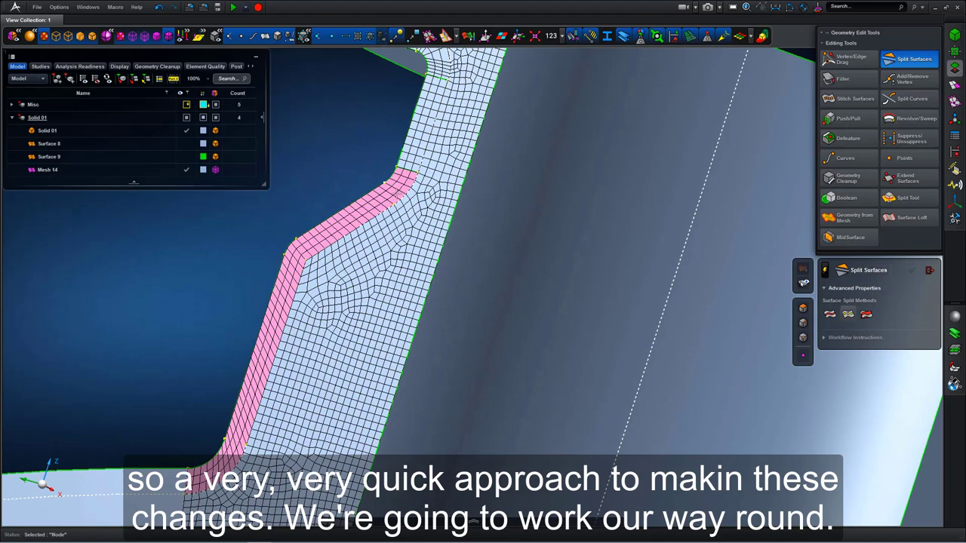
middle_click(358, 155)
Step: Split the strip face across both ends of the rounded outer corner between the tapered section and the lower cylinder
middle_click_drag(358, 156, 434, 212)
left_click(434, 212)
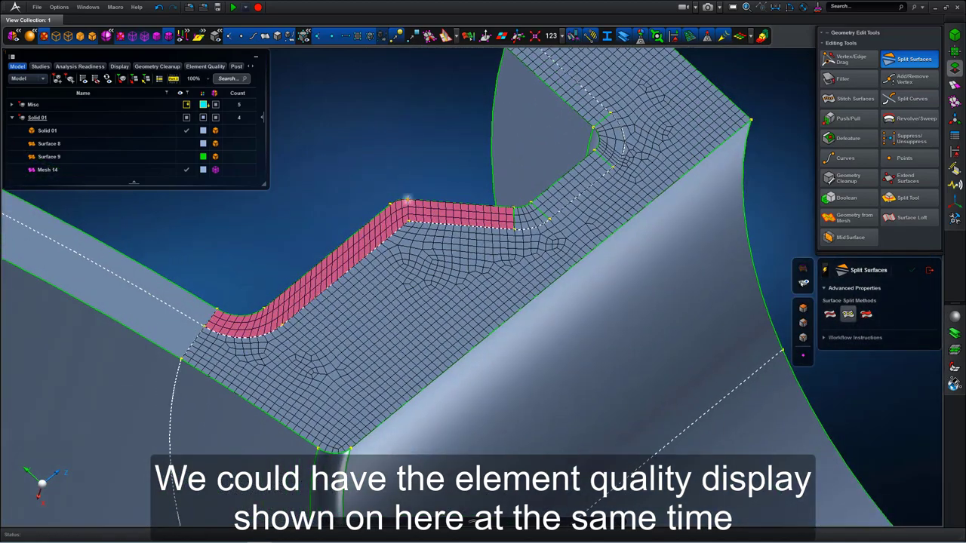
left_click(407, 200)
left_click(409, 221)
middle_click(420, 161)
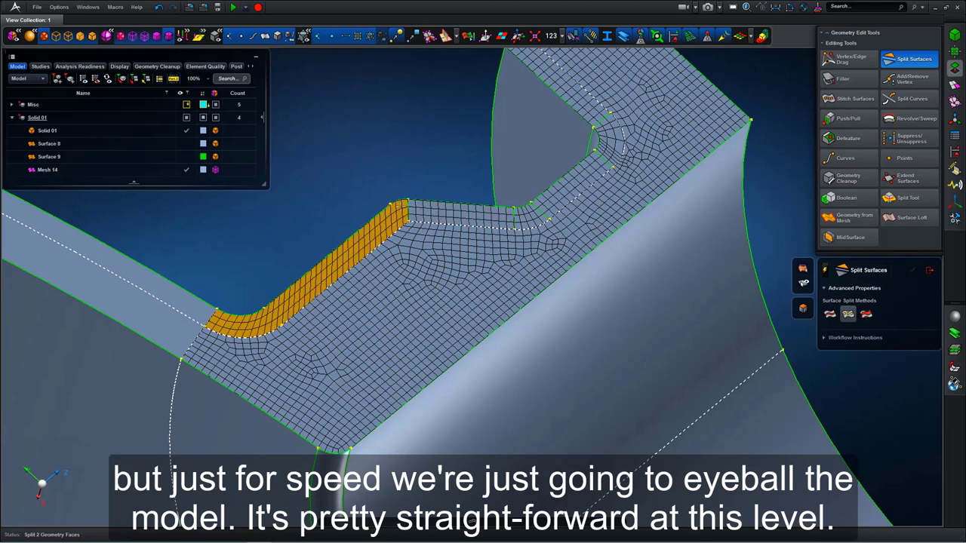
left_click(390, 201)
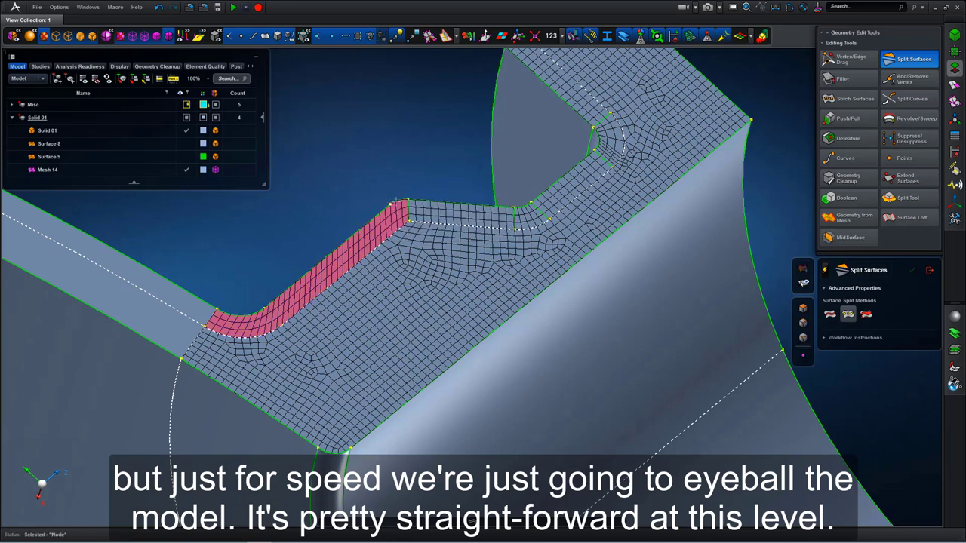
left_click(408, 221)
middle_click(304, 203)
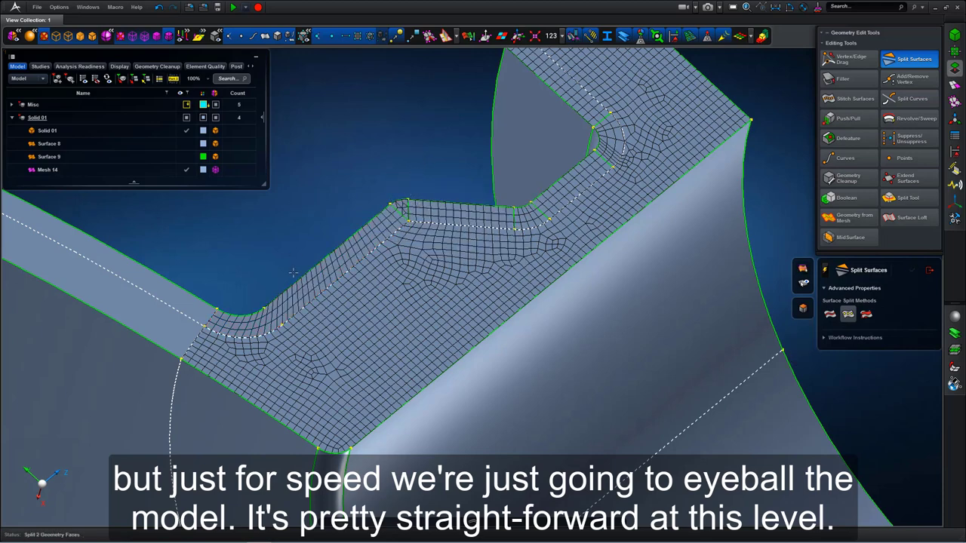
Step: Split the lower strip face across the upper end of the fillet that meets the base plate
left_click(265, 310)
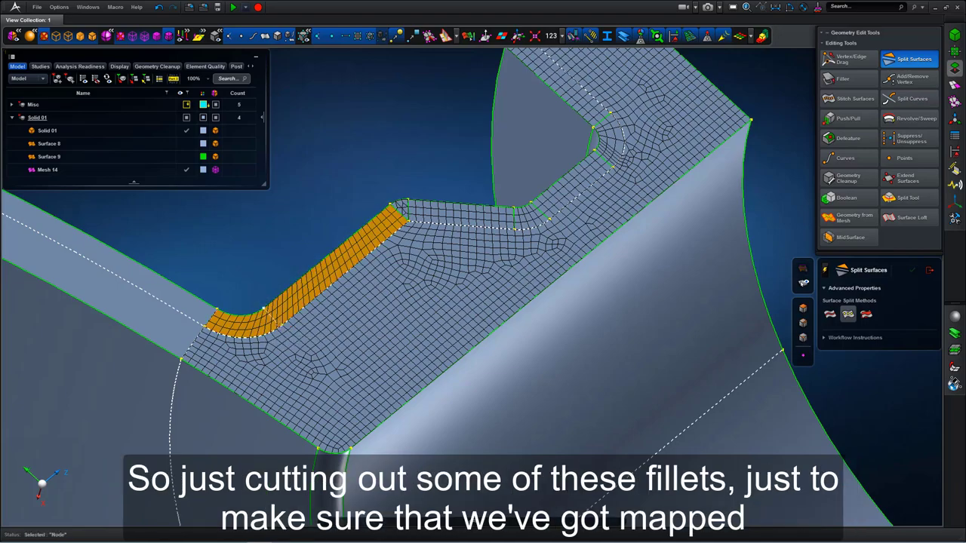
left_click(283, 325)
middle_click(301, 227)
Step: Remesh the small outer corner face with the Auto method and the upper fillet face with the Mapped method at 6 mm
scroll(327, 158, "down", 1)
middle_click_drag(328, 158, 705, 134)
left_click(955, 86)
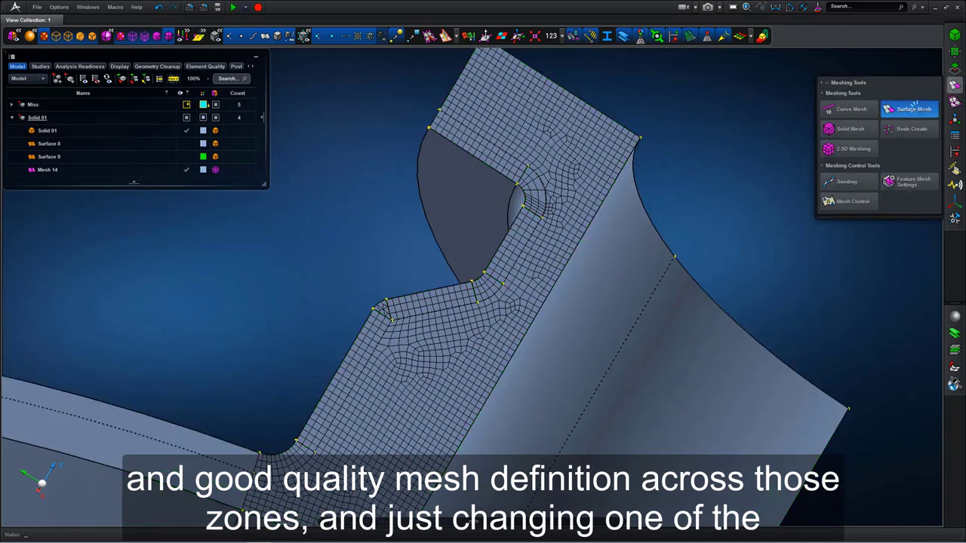
left_click(914, 108)
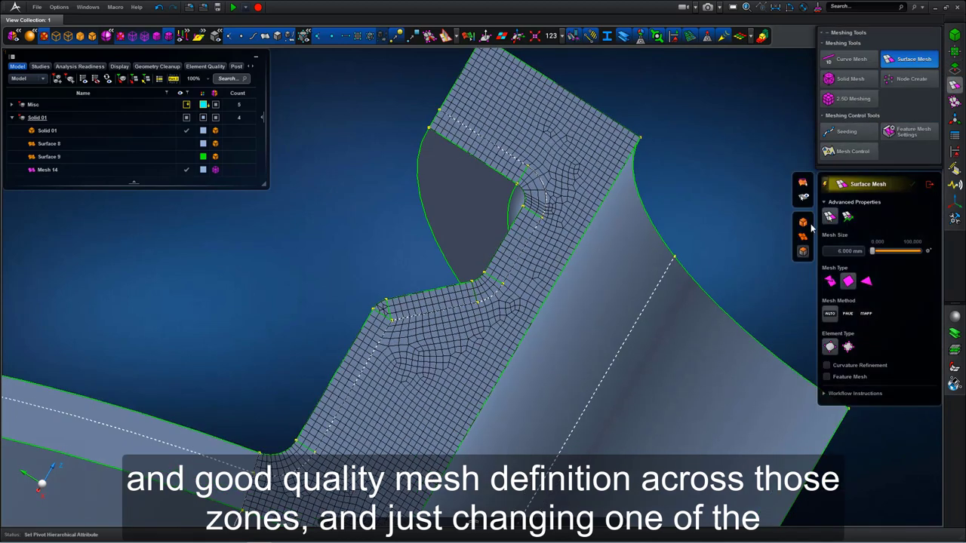
left_click(385, 310)
middle_click_drag(355, 224, 307, 270)
left_click(487, 245)
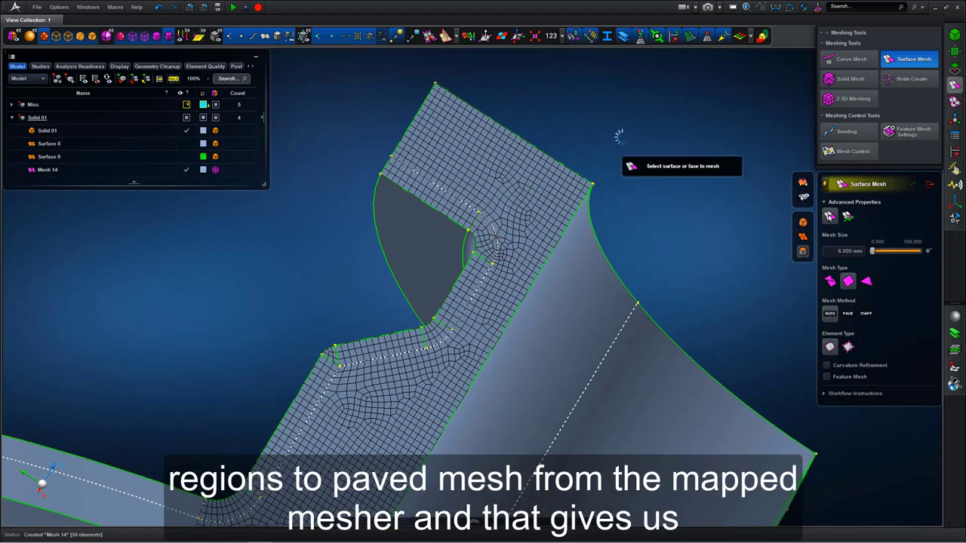
left_click(866, 313)
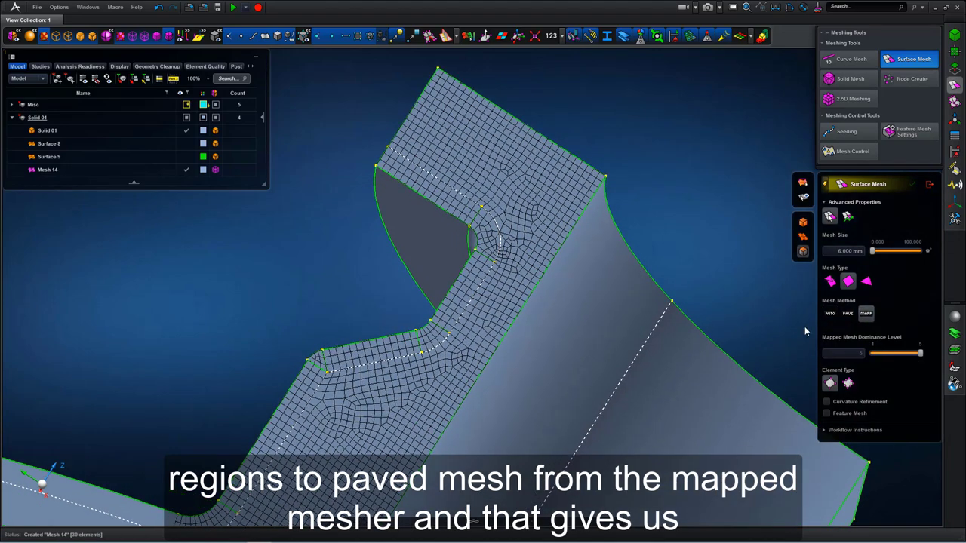
left_click(480, 240)
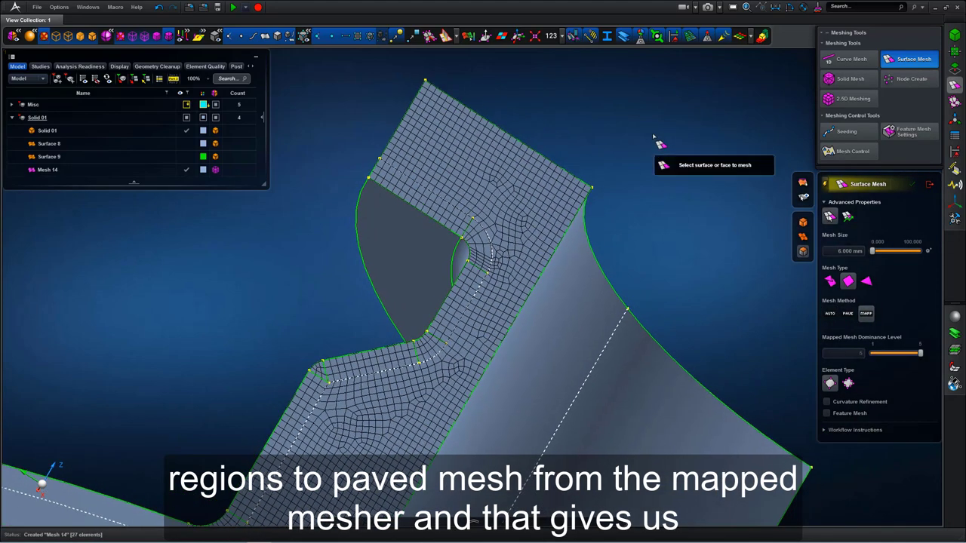
Step: Split the upper fillet face below the flange radially in two across the middle of its arc
middle_click_drag(653, 137, 671, 204)
scroll(671, 227, "up", 3)
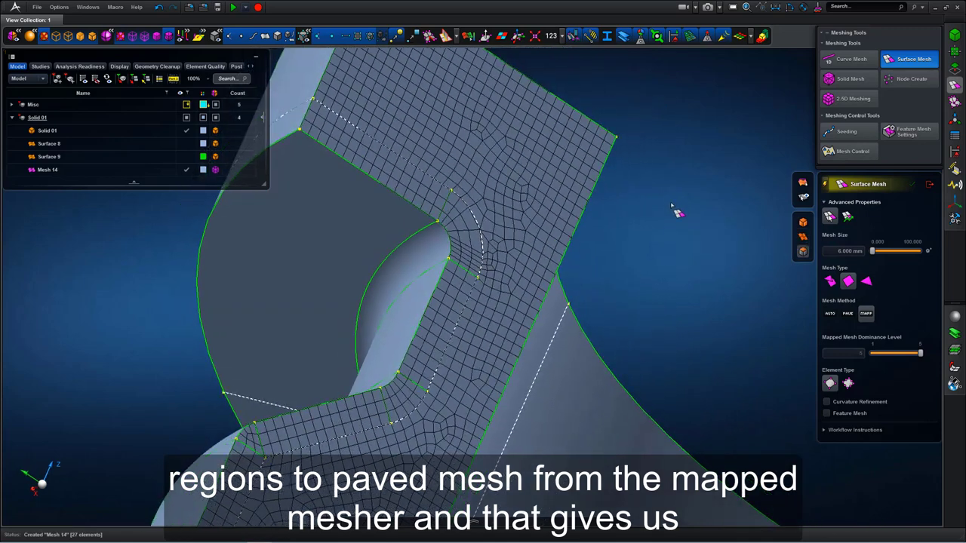
left_click(955, 69)
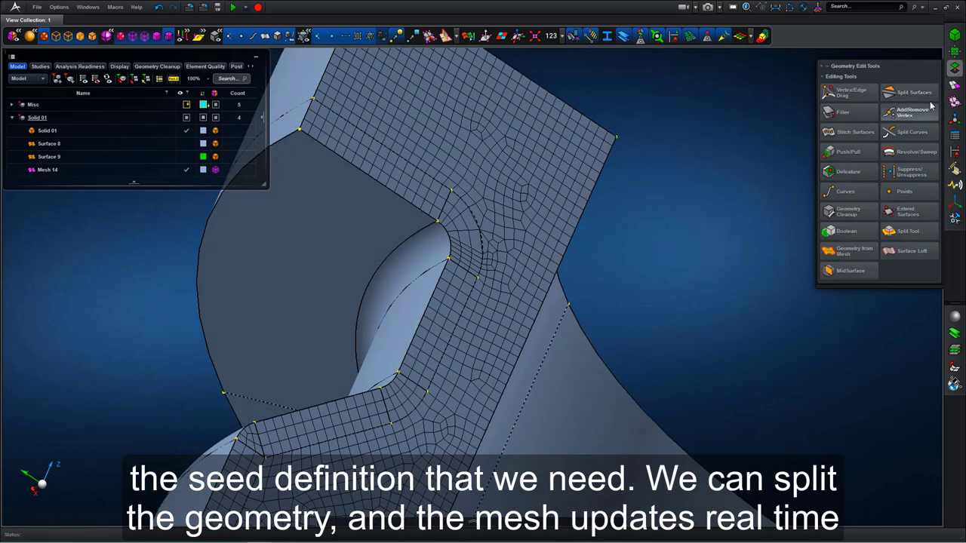
left_click(922, 96)
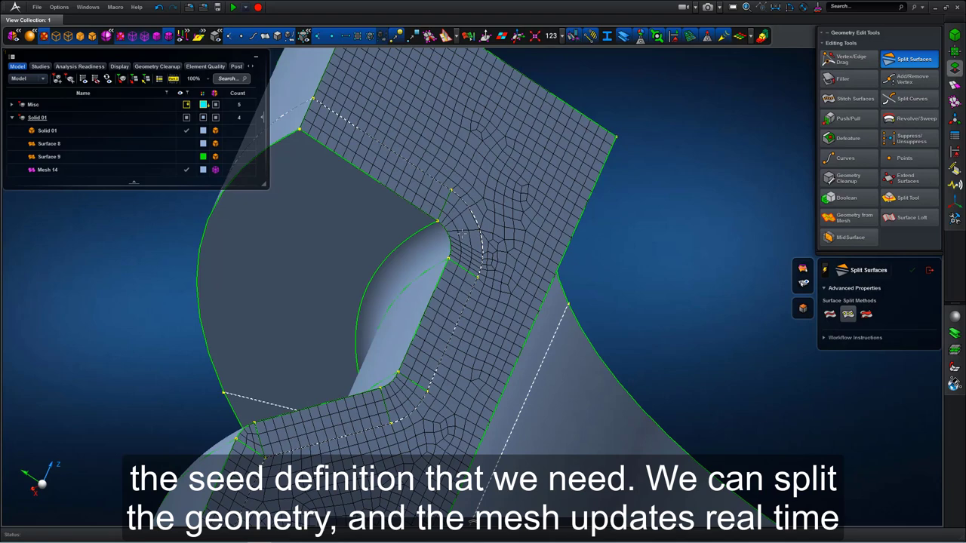
left_click(461, 226)
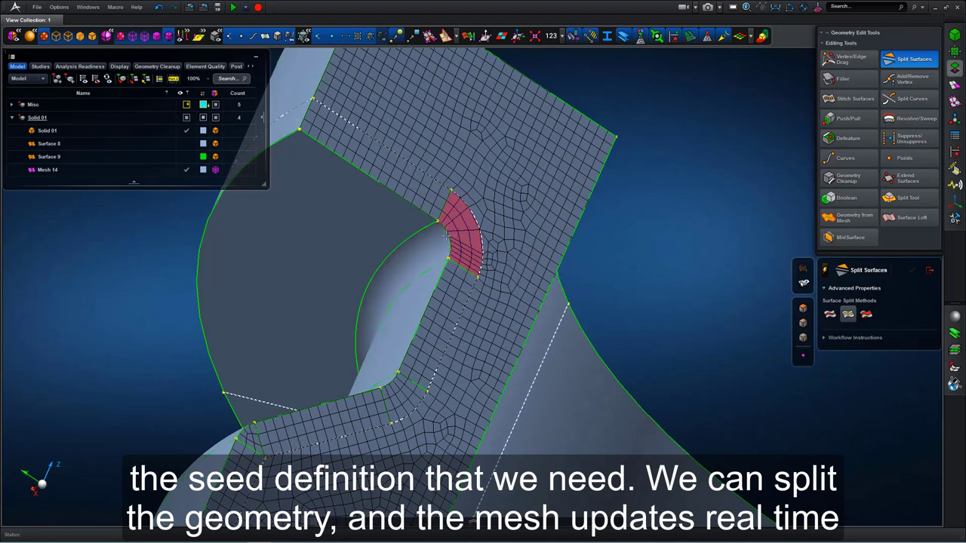
left_click(449, 235)
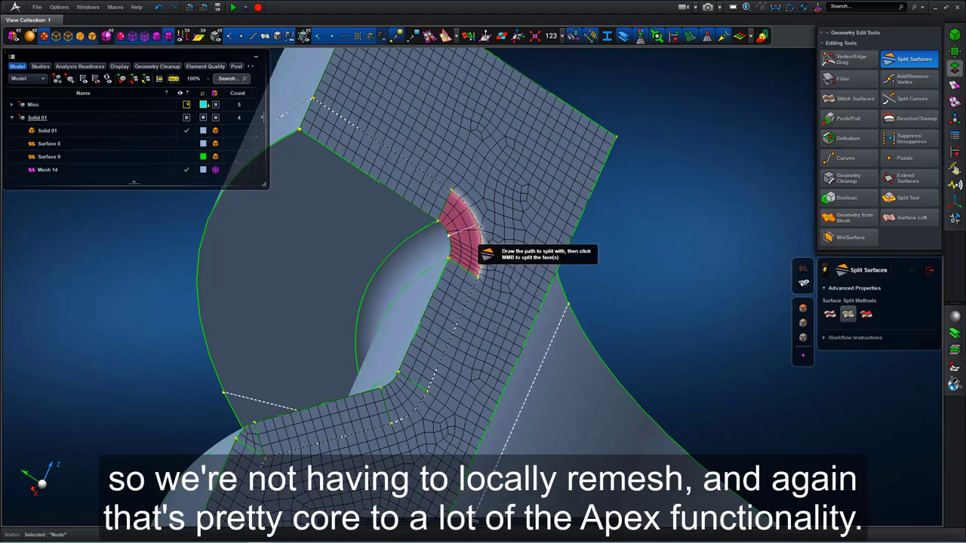
middle_click(637, 231)
scroll(637, 226, "down", 3)
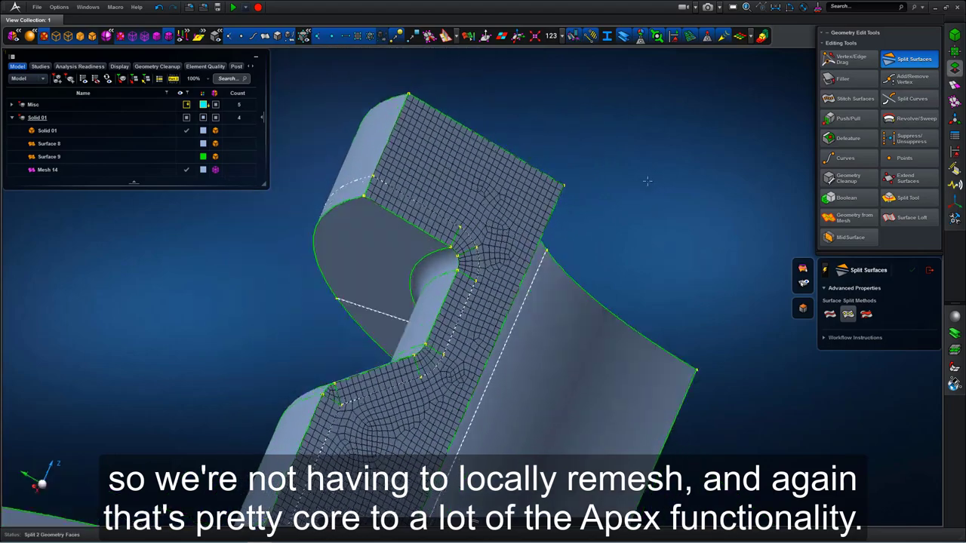
middle_click_drag(671, 208, 633, 217)
scroll(632, 217, "down", 2)
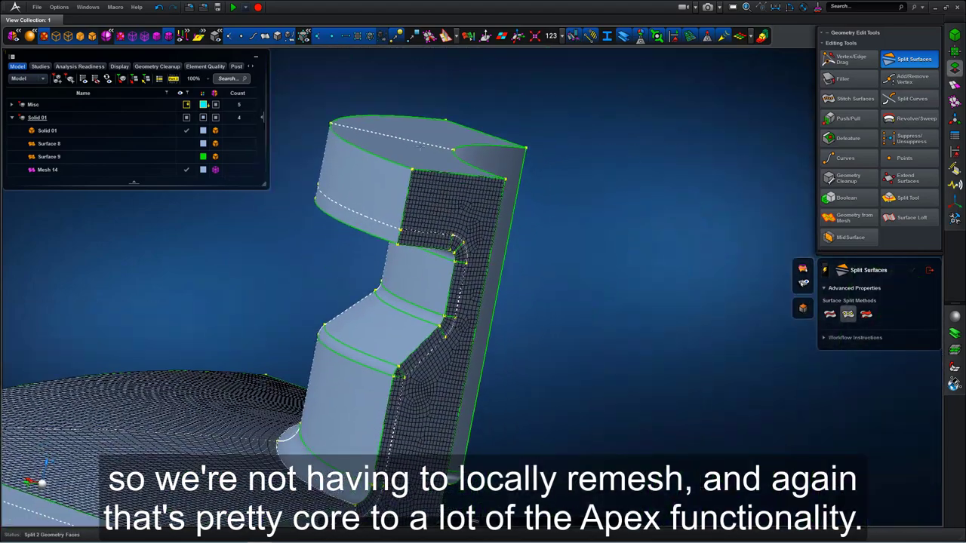
Step: Split the cut face beside the flange from the inner end of the upper fillet strip up to the top edge
middle_click_drag(519, 291, 522, 295, "ctrl")
middle_click_drag(770, 339, 593, 123)
left_click(500, 219)
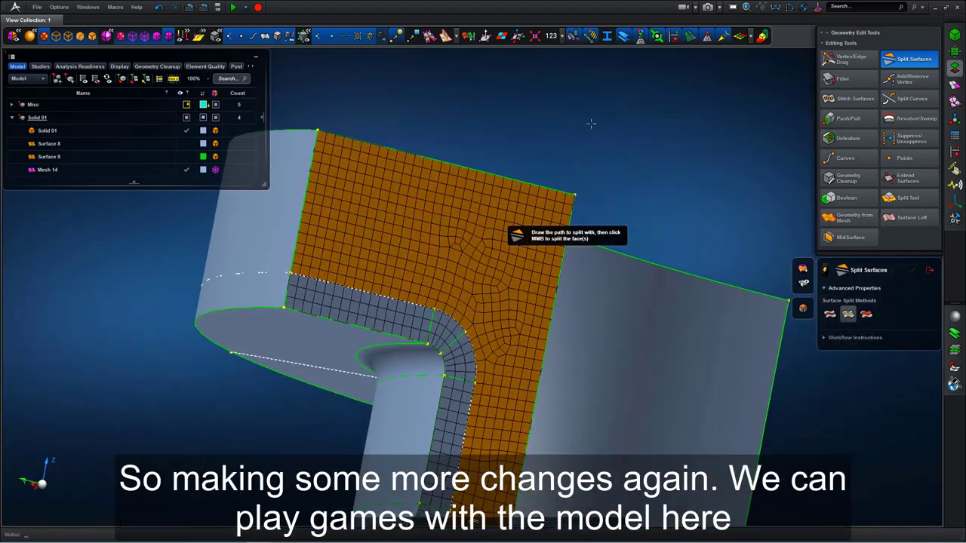
middle_click(491, 225)
left_click(434, 309)
left_click(460, 166)
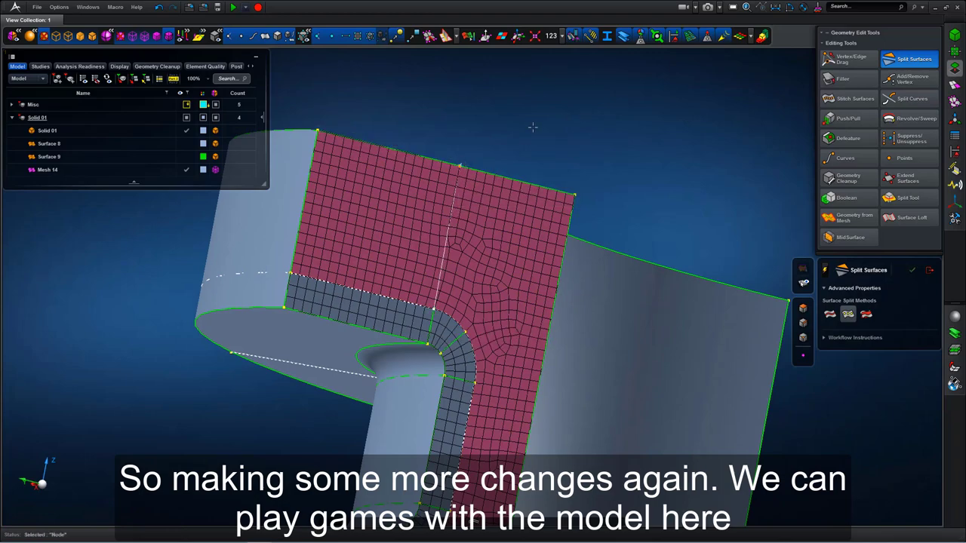
middle_click(534, 127)
Step: Split the wide cut face from the lower end of the upper fillet strip across to the bore edge
middle_click_drag(601, 176, 447, 250)
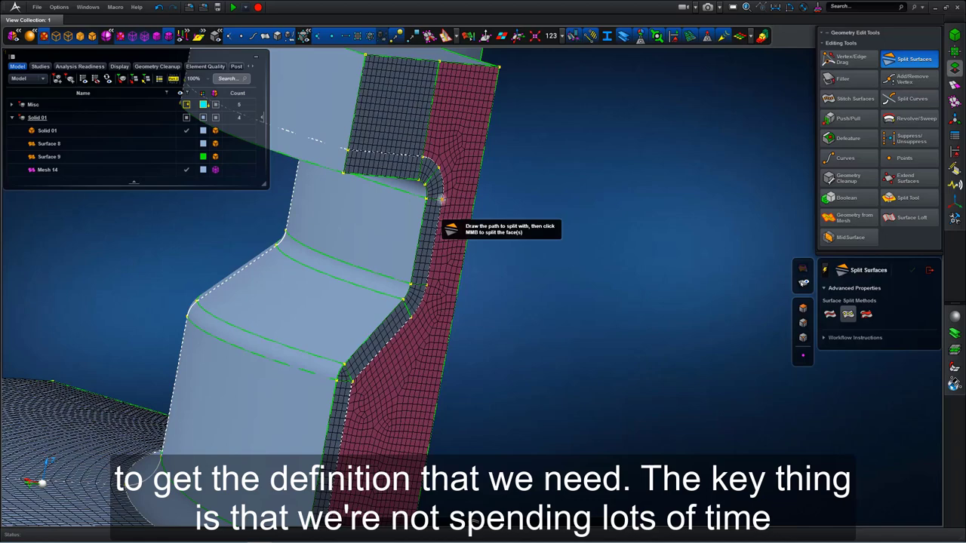
left_click(474, 199)
middle_click(557, 207)
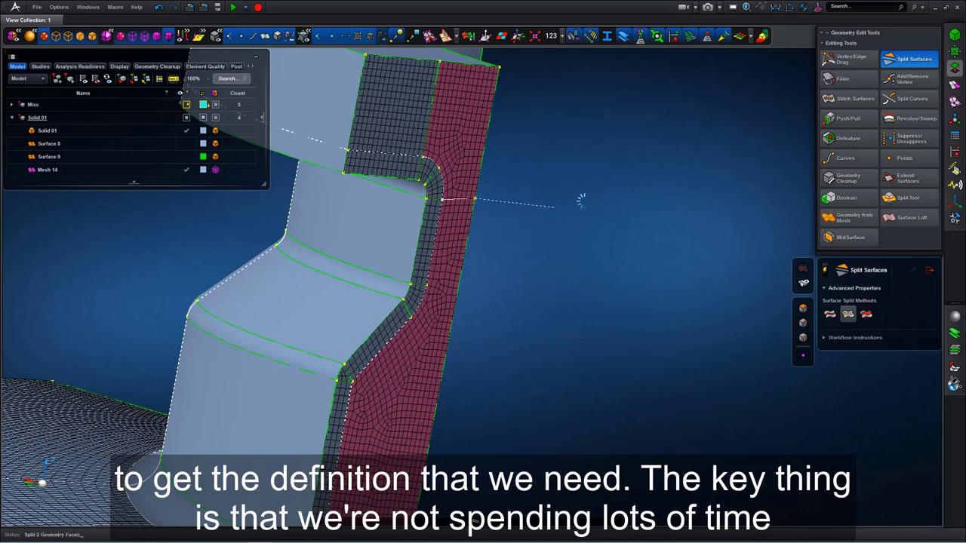
Step: Split the lower cut face from the rounded outer corner above the lower cylinder across to the bore edge
middle_click_drag(584, 186, 419, 275)
middle_click(674, 277)
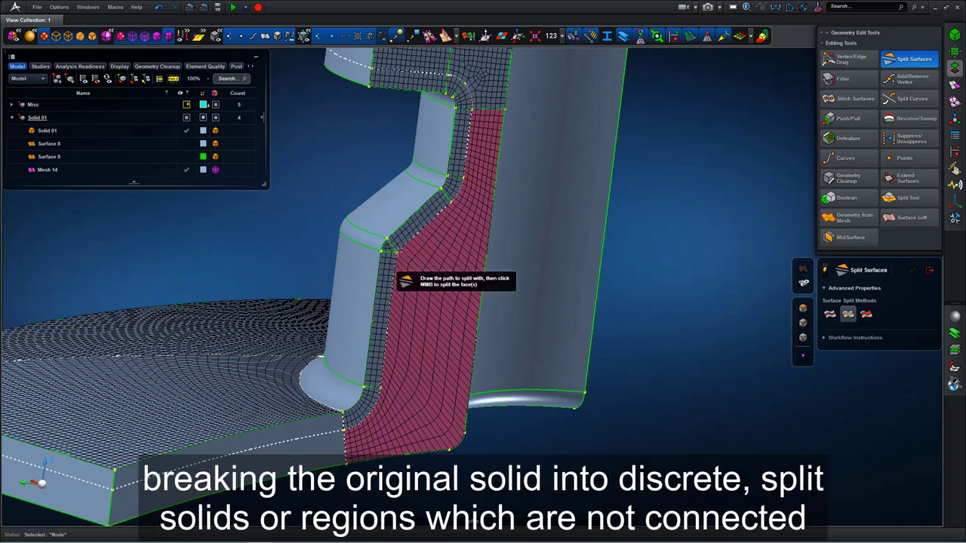
left_click(396, 252)
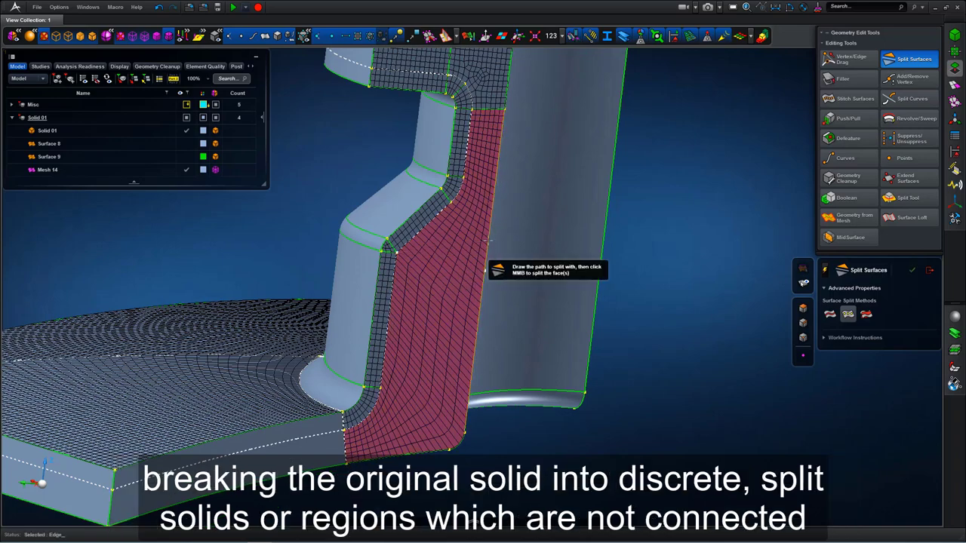
left_click(489, 247)
middle_click(661, 279)
middle_click_drag(662, 279, 736, 266)
scroll(657, 276, "down", 2)
left_click(929, 271)
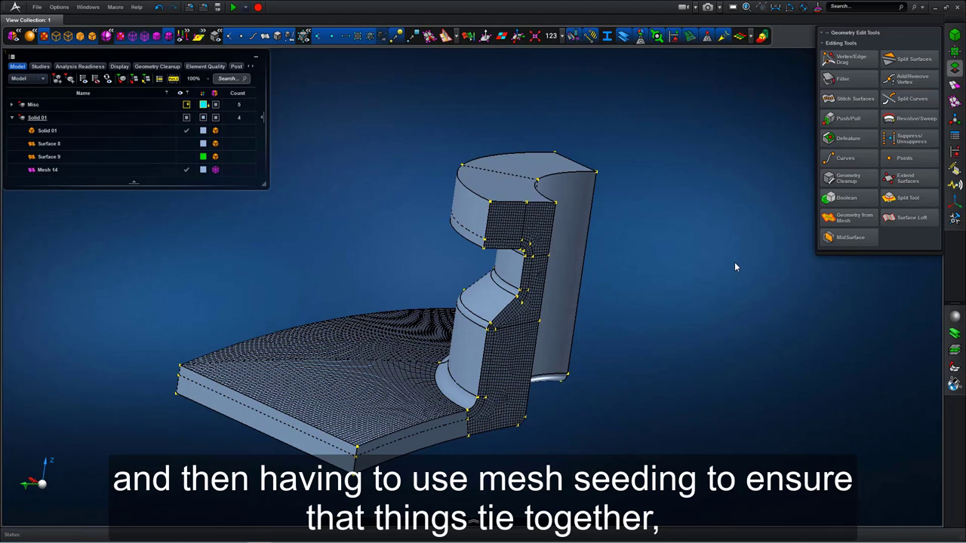
Step: Hex-mesh the outer fillet strip cells with 2.5D Meshing at a 6 mm mesh size
left_click(955, 86)
left_click(846, 148)
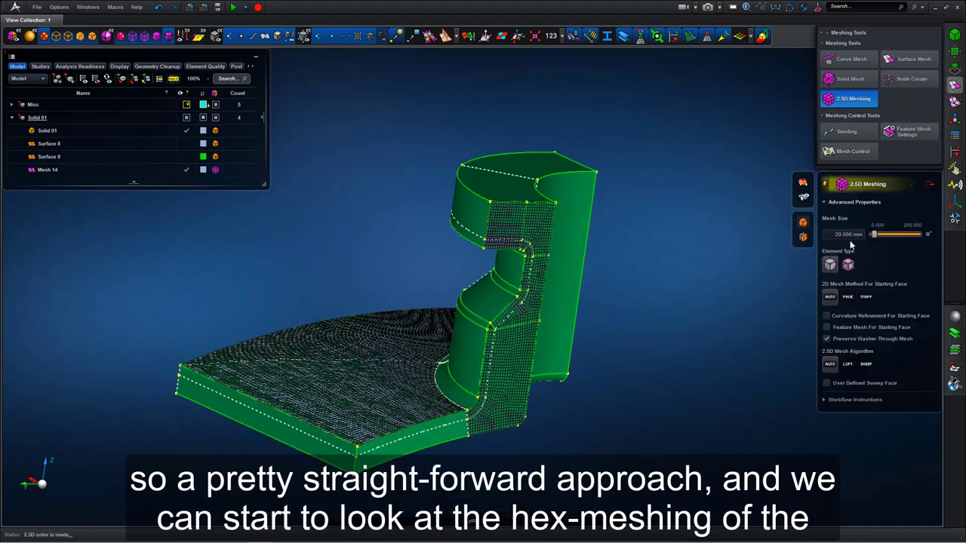
key("Return")
mouse_move(685, 229)
middle_mouse_down()
mouse_move(691, 212)
mouse_move(693, 225)
middle_mouse_up()
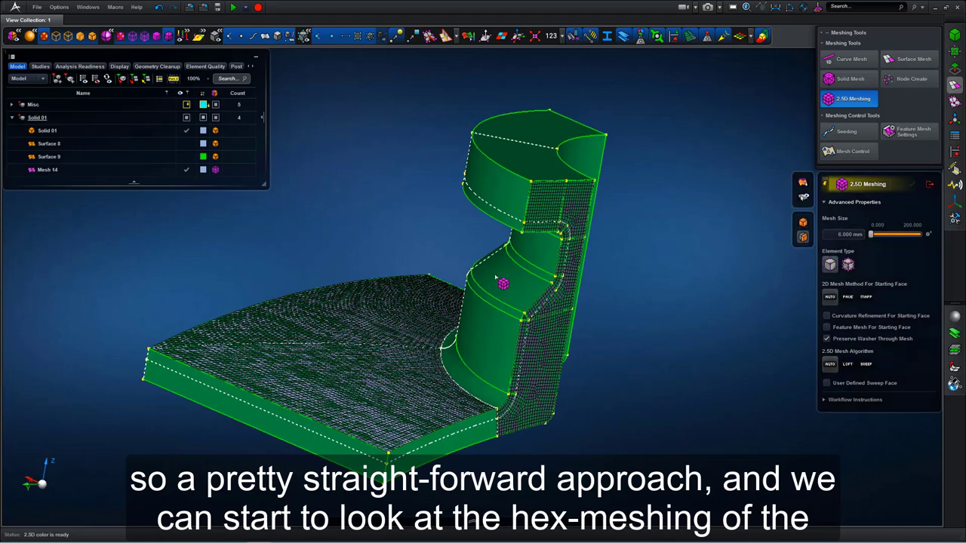
left_click(472, 280)
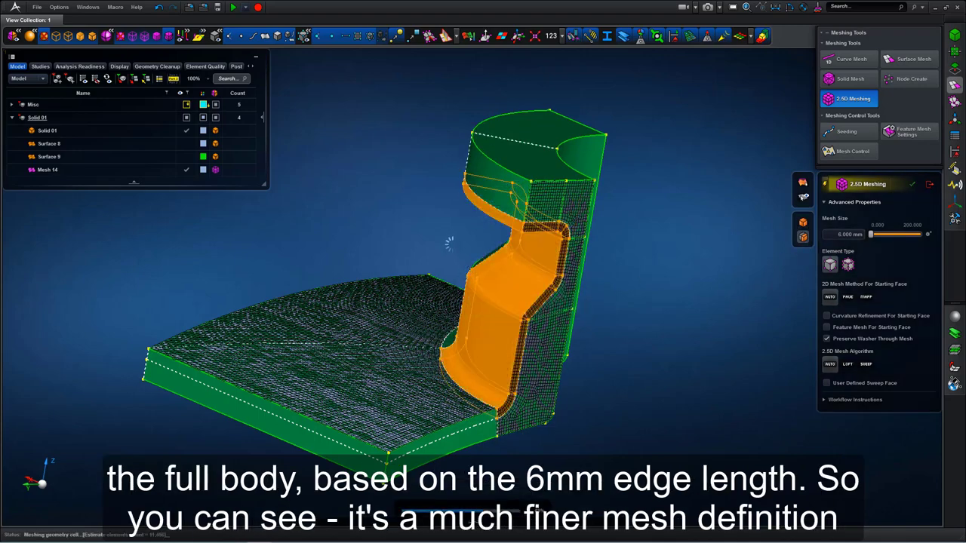
Step: Hex-mesh the remaining body, flange and base plate cells at 6 mm with 2.5D Meshing
middle_click_drag(448, 234, 463, 237)
left_click(463, 237)
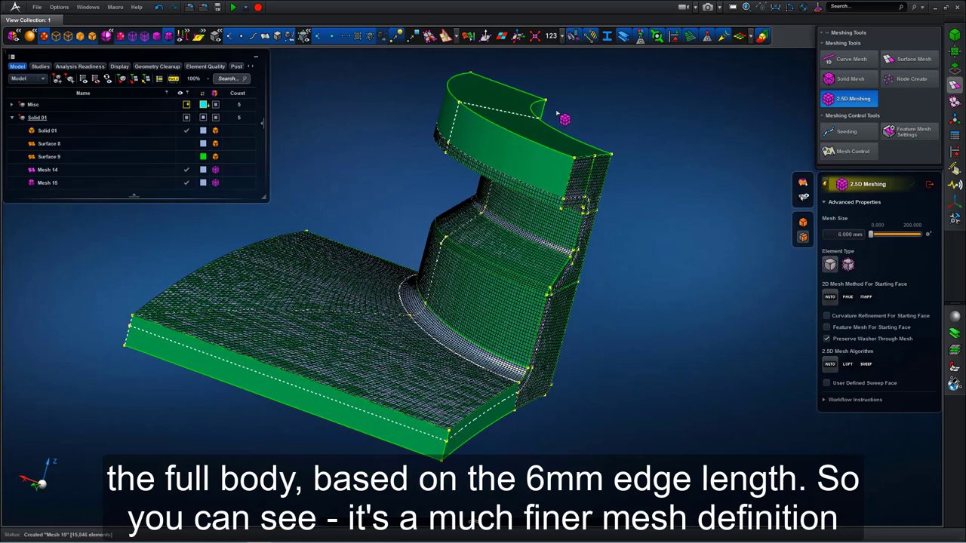
left_click(537, 125)
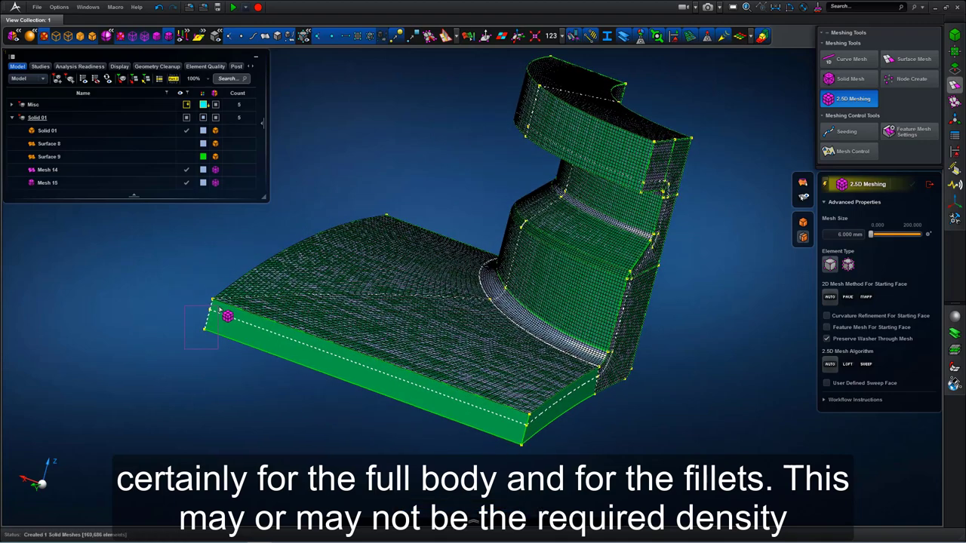
left_click(220, 309)
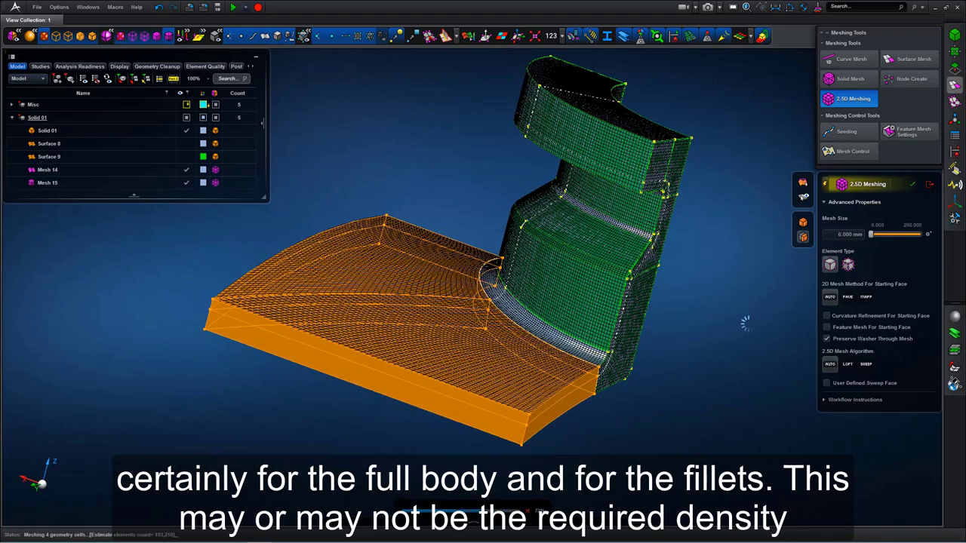
left_click(929, 185)
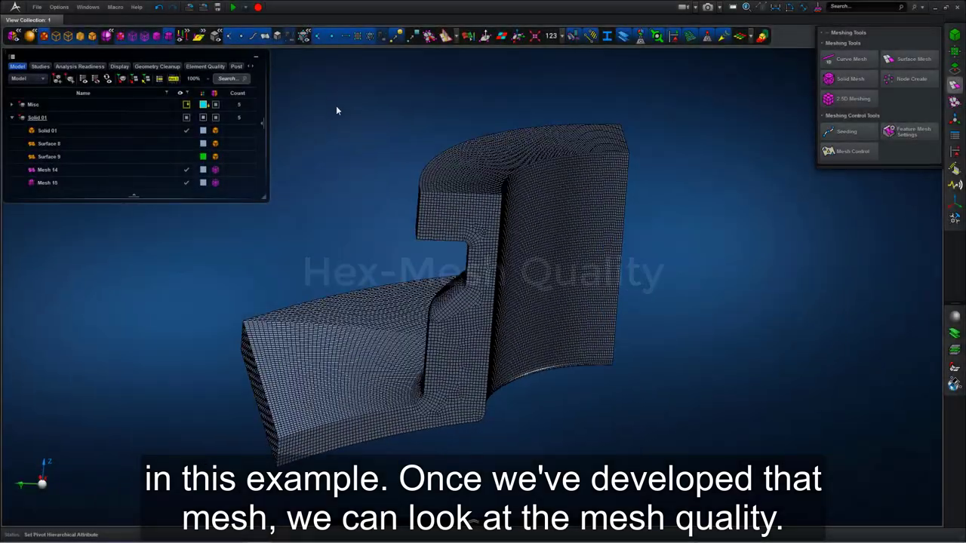
Step: Display the element Quality Index, hide the shell elements and inspect the hex element quality around the cut face
left_click(468, 37)
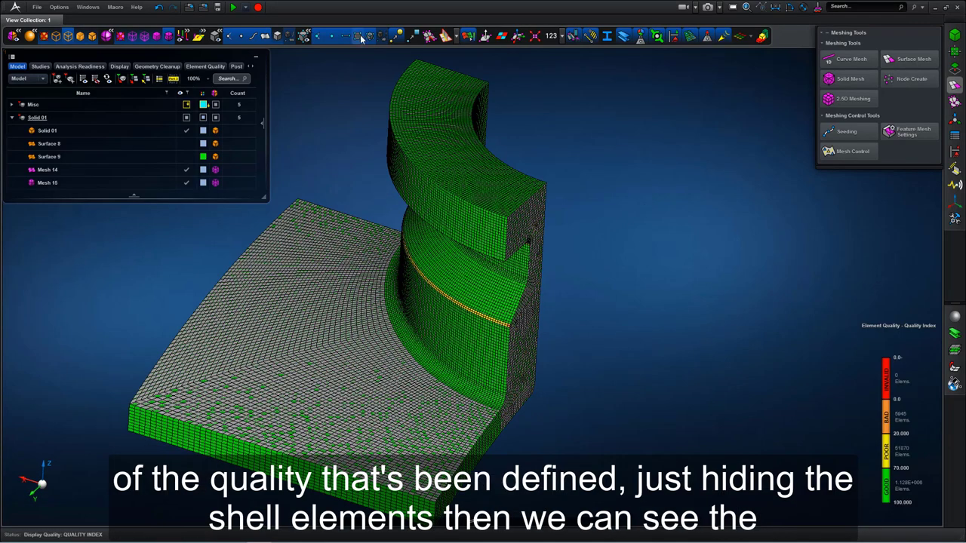
left_click(361, 38)
middle_click_drag(578, 233, 621, 204)
scroll(624, 197, "down", 3)
scroll(517, 244, "up", 6)
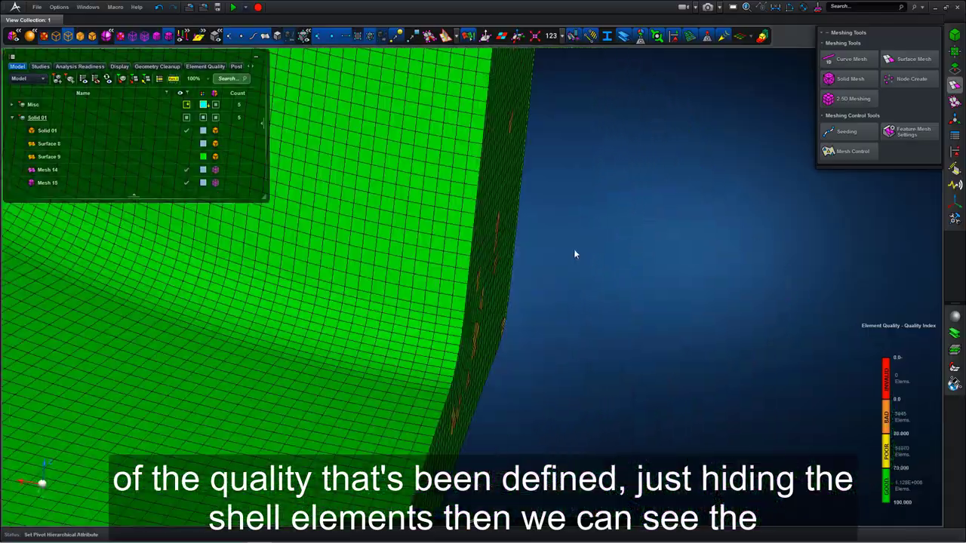
middle_click_drag(574, 253, 676, 278)
scroll(499, 198, "down", 6)
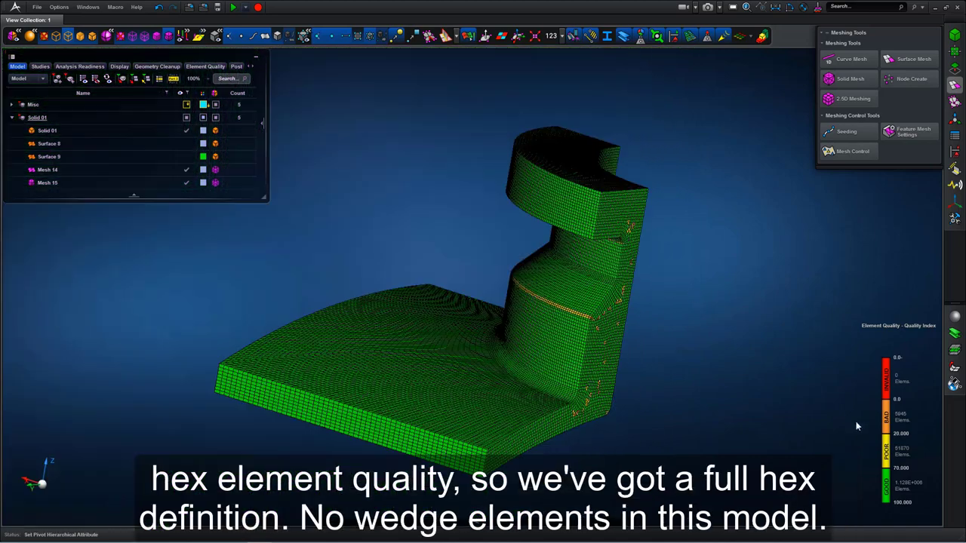
Step: Show only the elements in the bad and poor quality ranges, and turn the display of Solid 01 back on
mouse_move(888, 383)
right_click(891, 426)
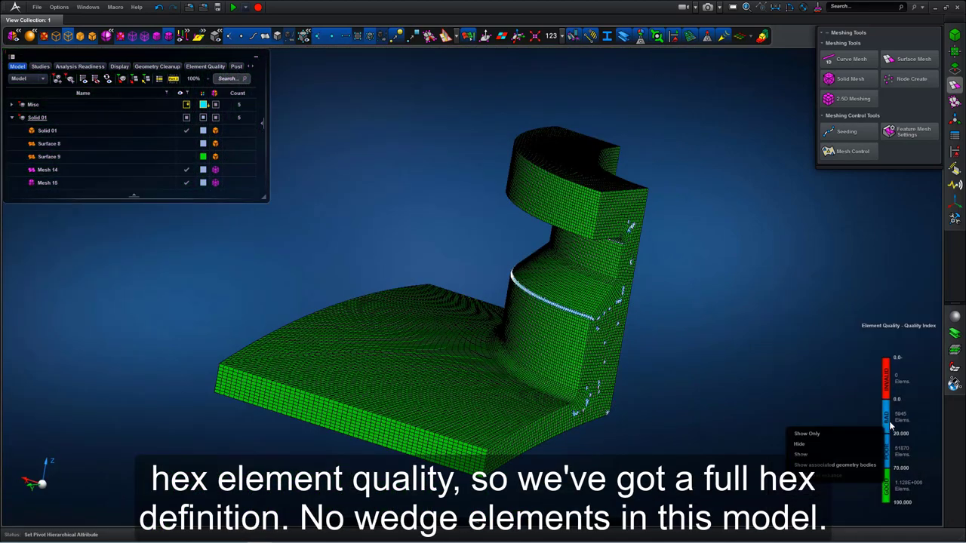
left_click(803, 435)
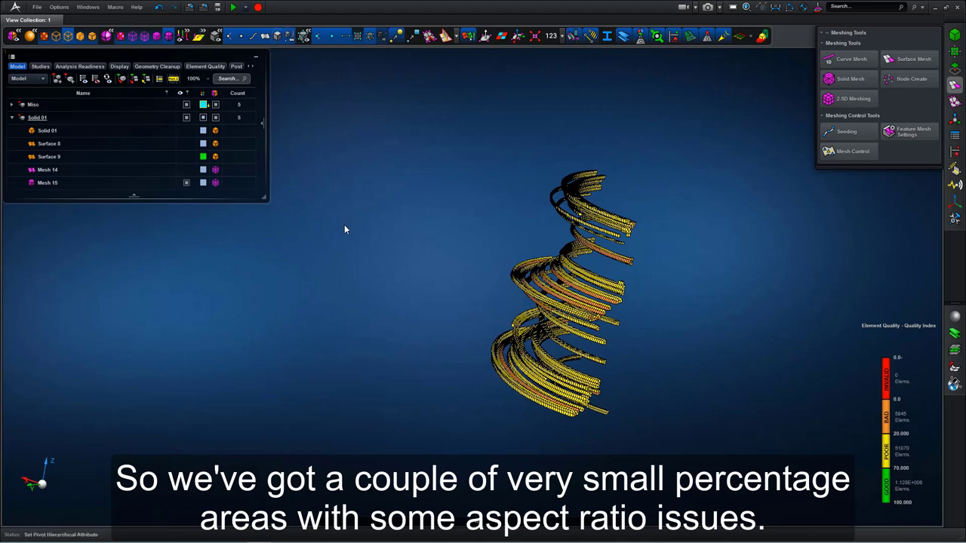
left_click(186, 130)
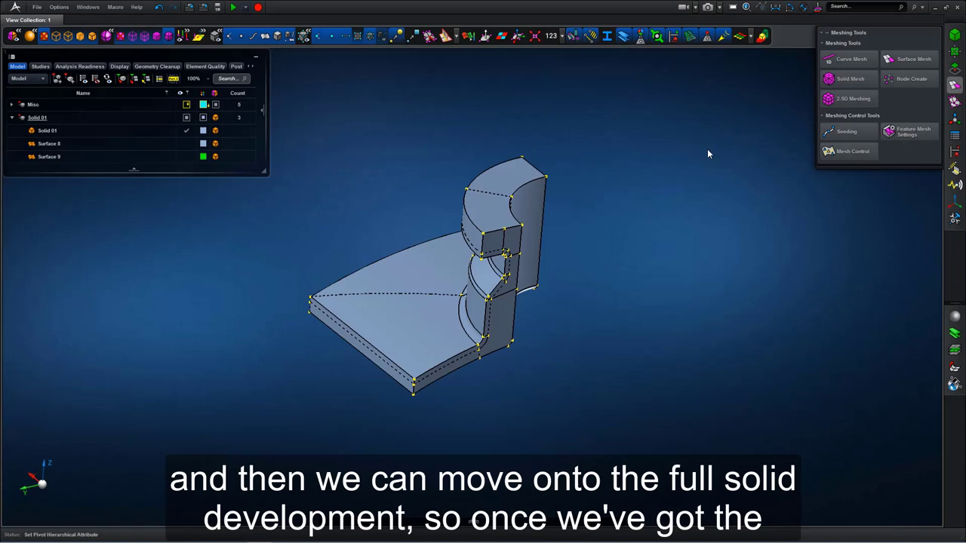
Step: Mirror and copy the quarter solid across its first symmetry plane to form a half model
scroll(709, 154, "up", 1)
left_click(955, 119)
left_click(854, 148)
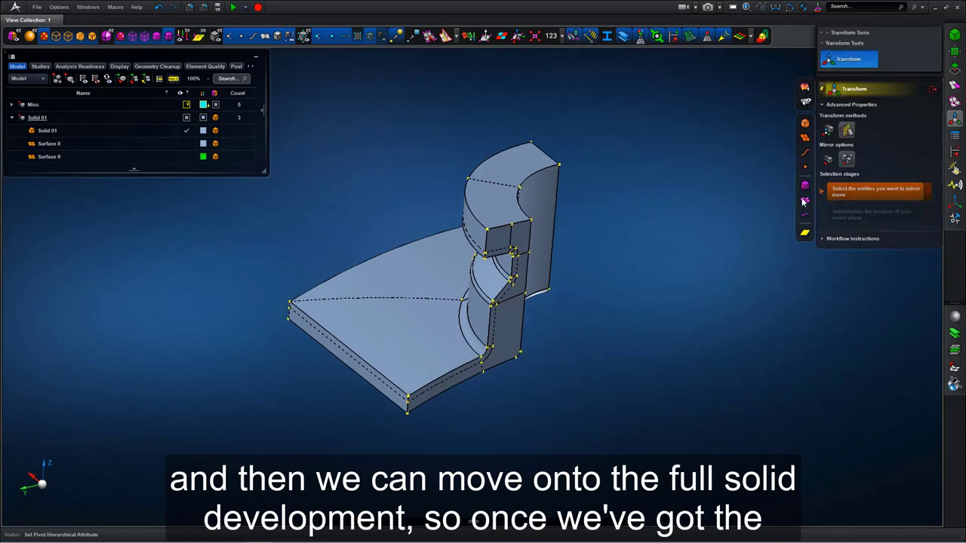
left_click(519, 264)
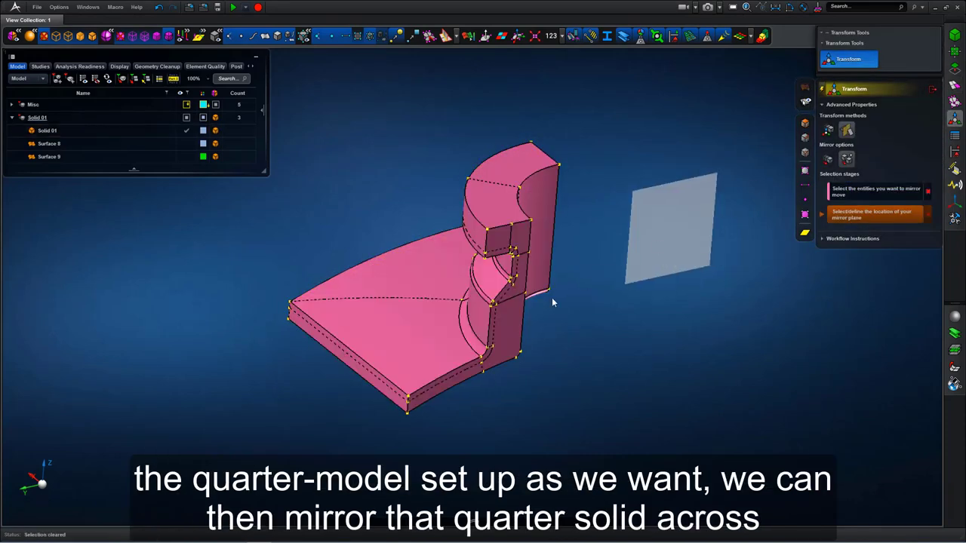
left_click(508, 328)
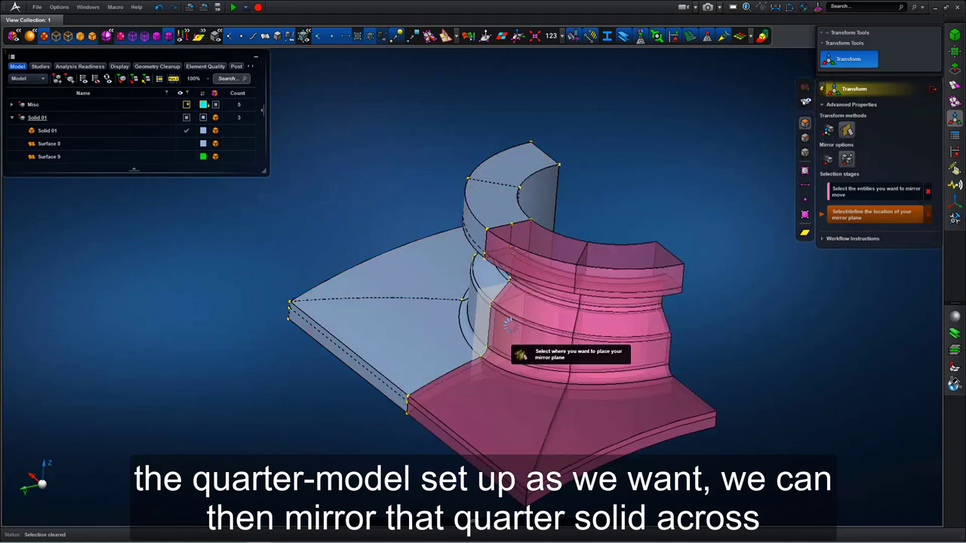
middle_click_drag(668, 205, 589, 204)
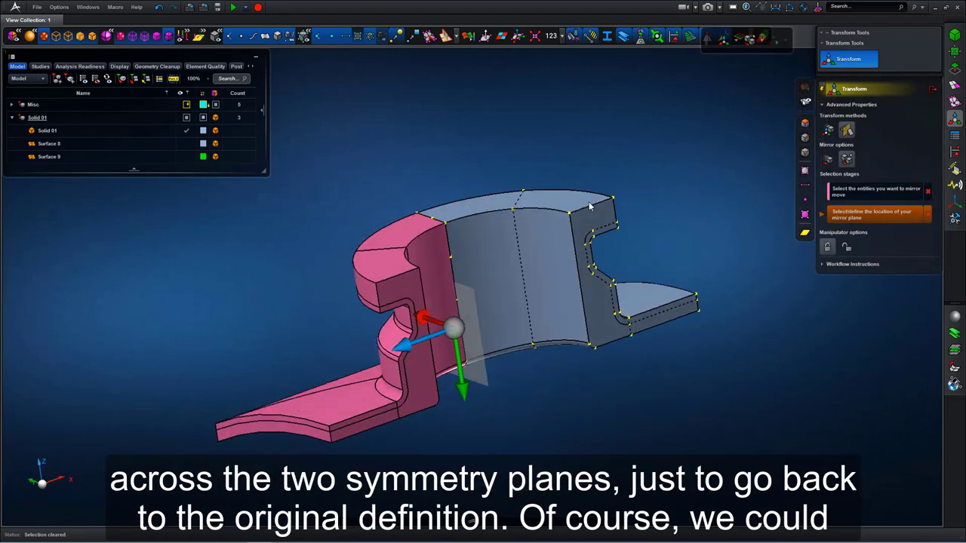
middle_click_drag(653, 172, 652, 121)
middle_click(652, 120)
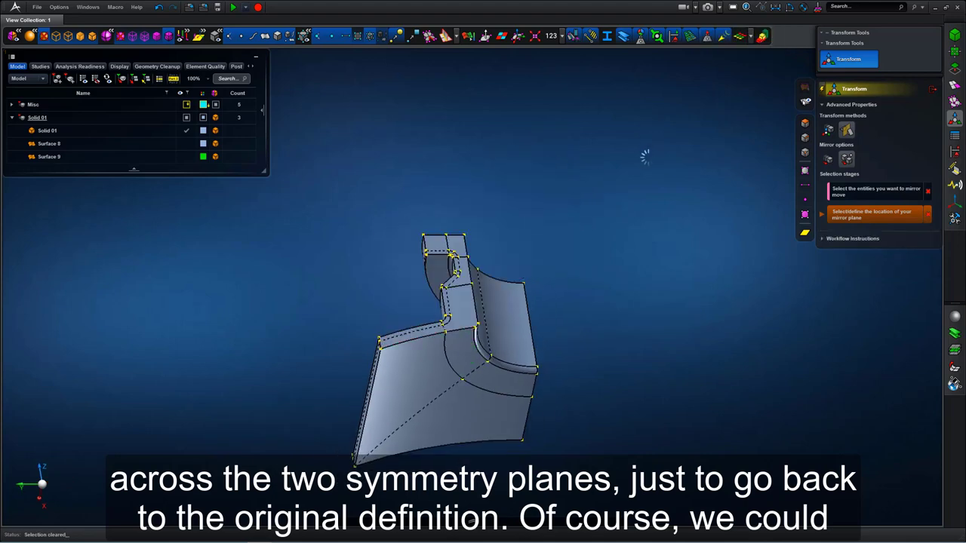
Step: Mirror and copy both quarter solids across the second symmetry plane to complete the full model
middle_click_drag(650, 162, 613, 157)
left_click_drag(310, 197, 462, 327)
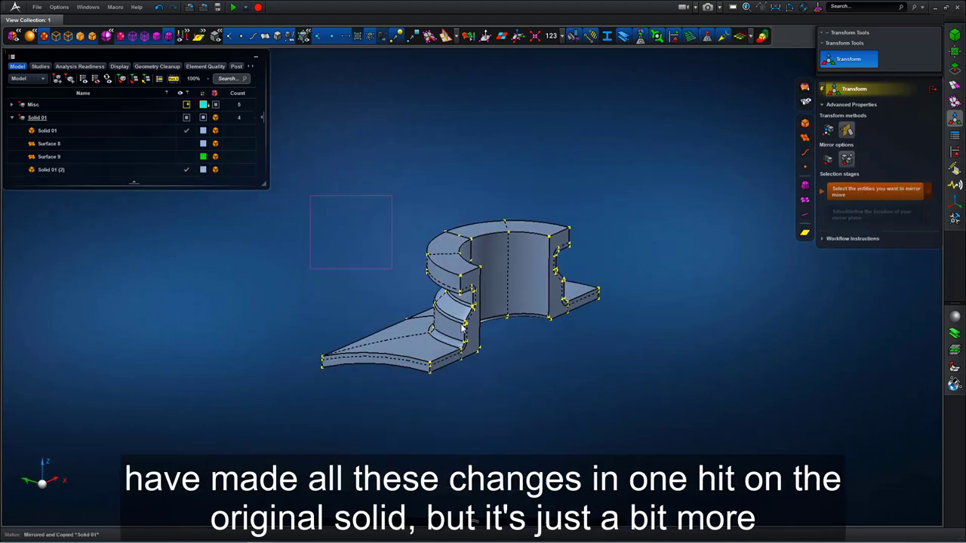
middle_click(646, 304)
scroll(676, 281, "up", 5)
left_click(680, 292)
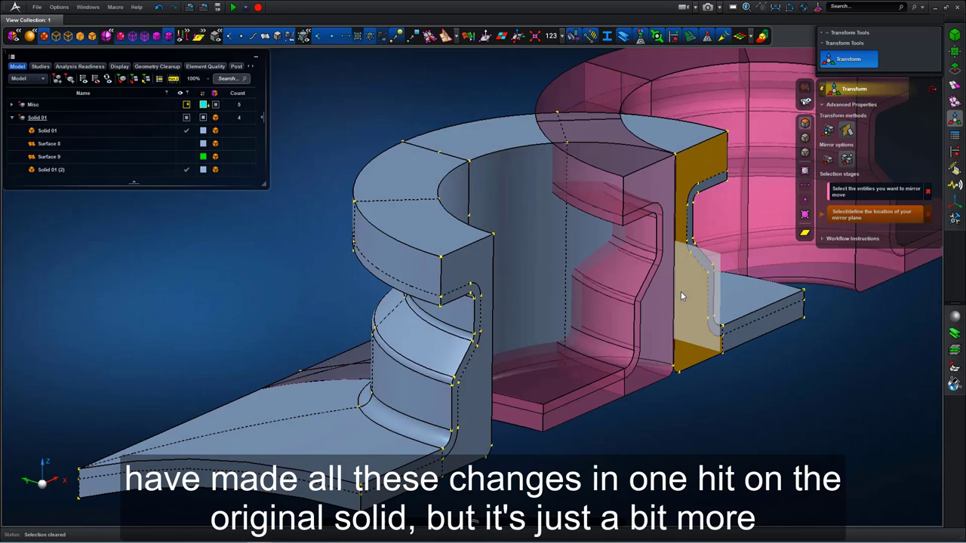
left_click(680, 291)
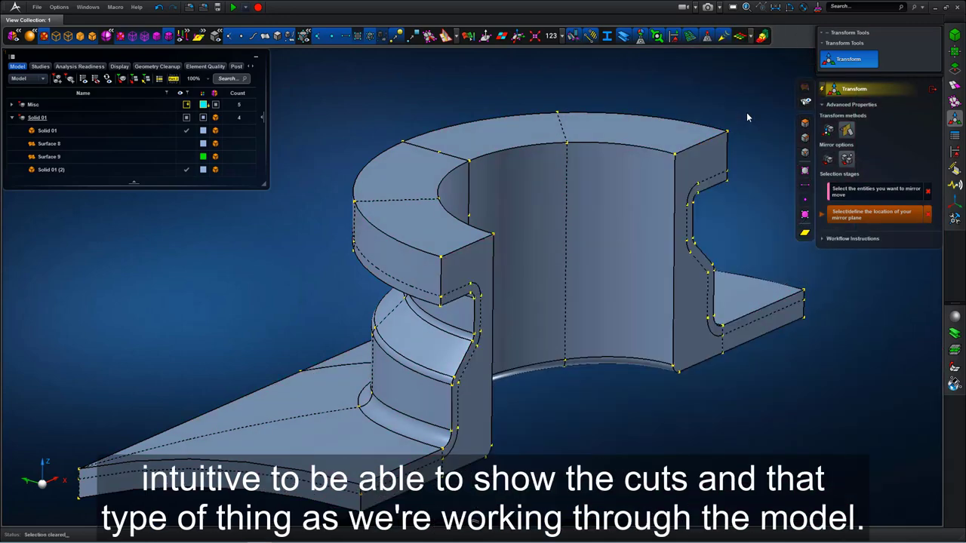
middle_click(747, 117)
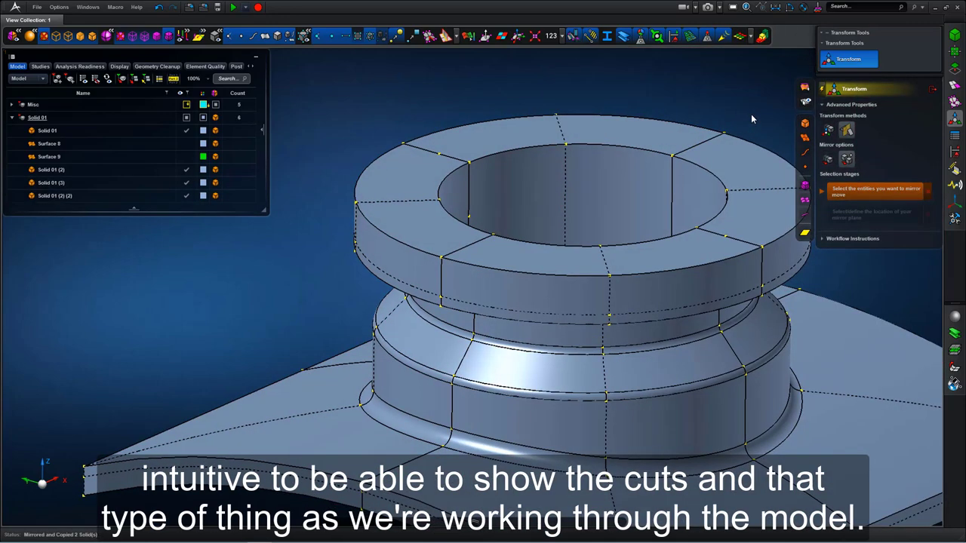
scroll(697, 143, "down", 5)
left_click(932, 89)
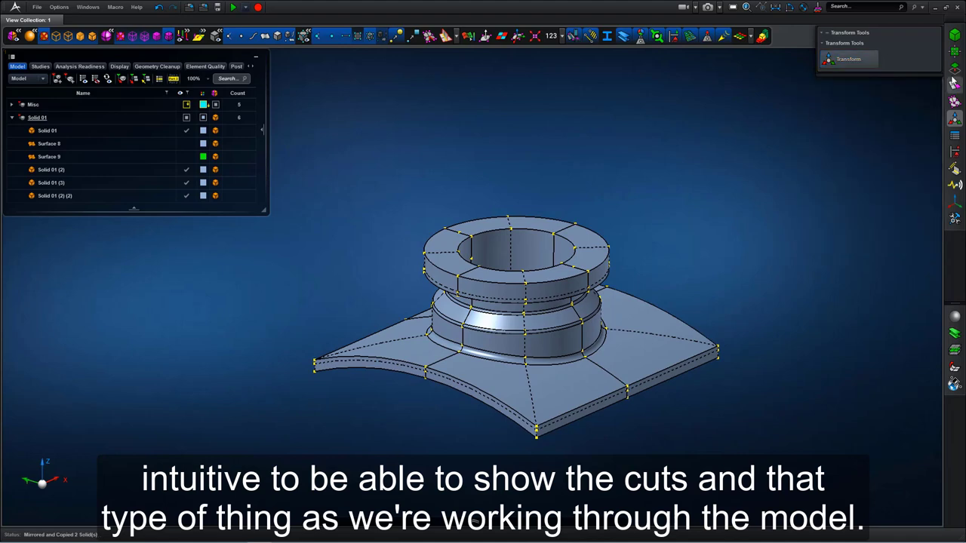
Step: Boolean-merge all four solids into one with Merge Solids As Cells enabled, and turn off the meshability color display
left_click(954, 70)
left_click(856, 236)
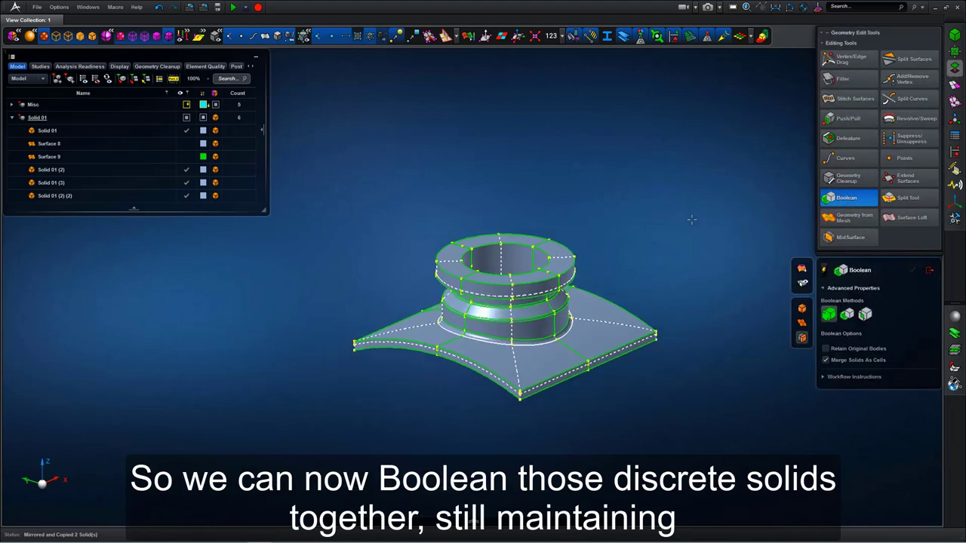
right_click(669, 213)
mouse_move(687, 221)
key("ctrl+a")
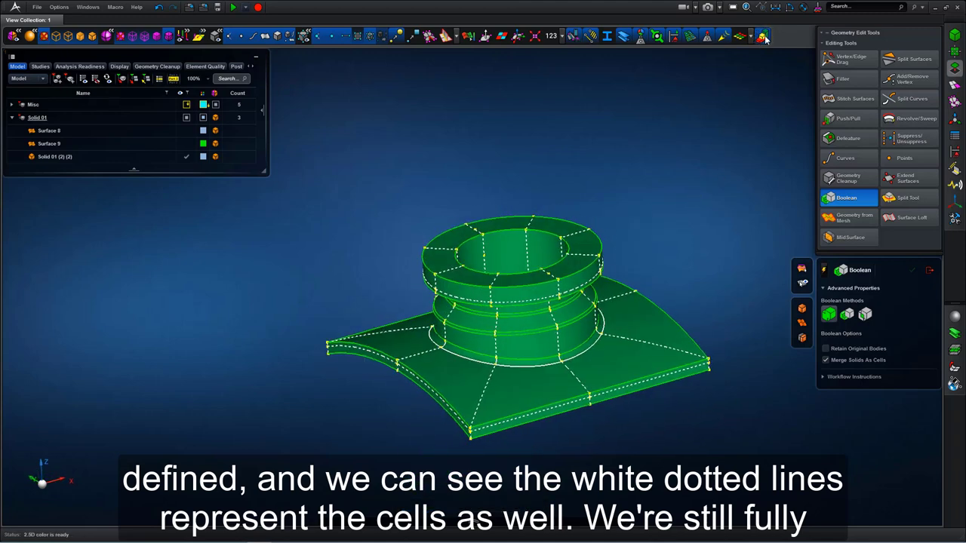
left_click(765, 39)
left_click(929, 271)
Step: Surface-mesh one top face of the base plate with a mapped quad mesh at a 10 mm mesh size
scroll(705, 234, "up", 1)
left_click(958, 86)
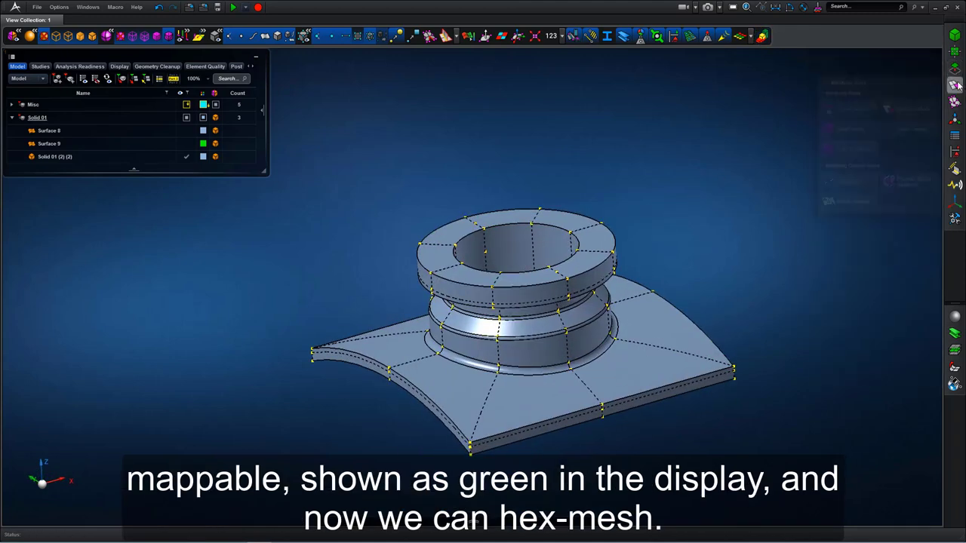
left_click(913, 59)
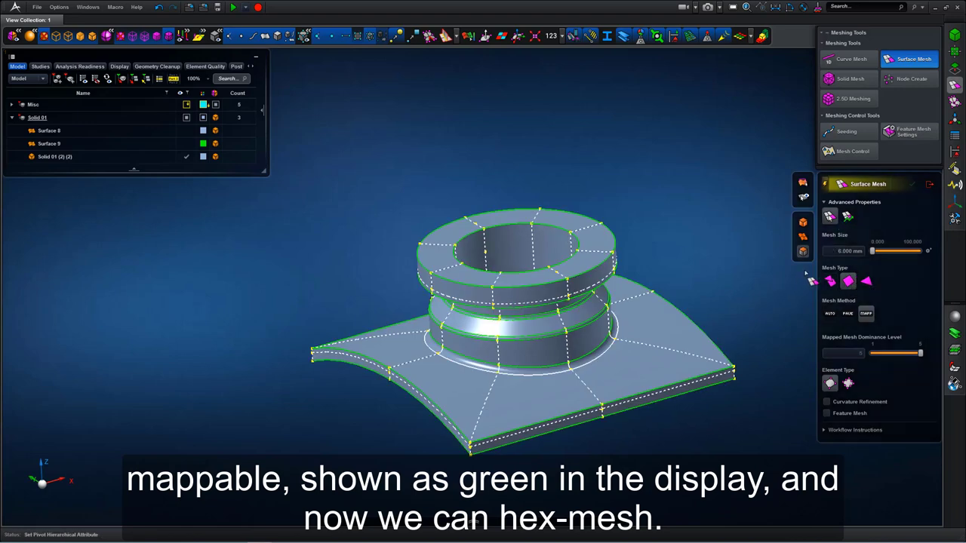
left_click(847, 251)
key("Return")
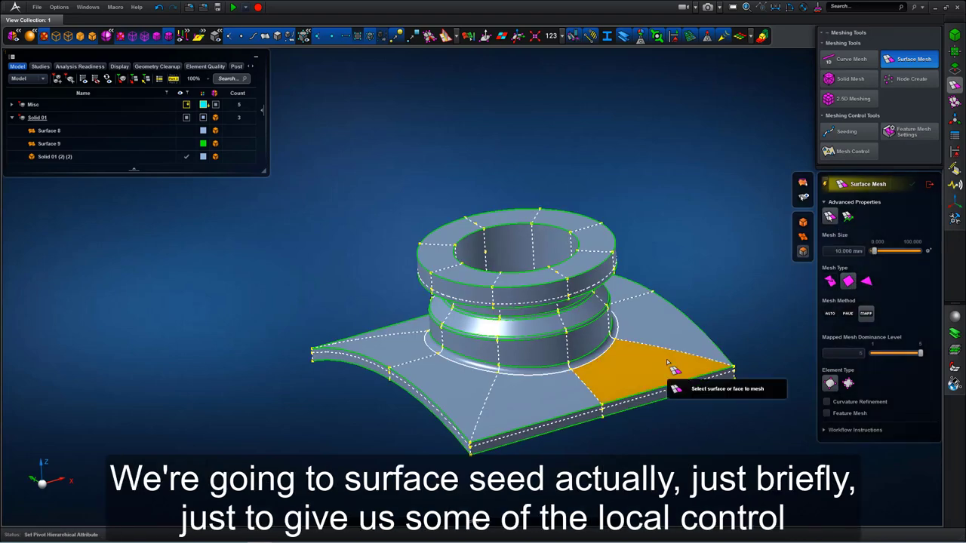
left_click(668, 366)
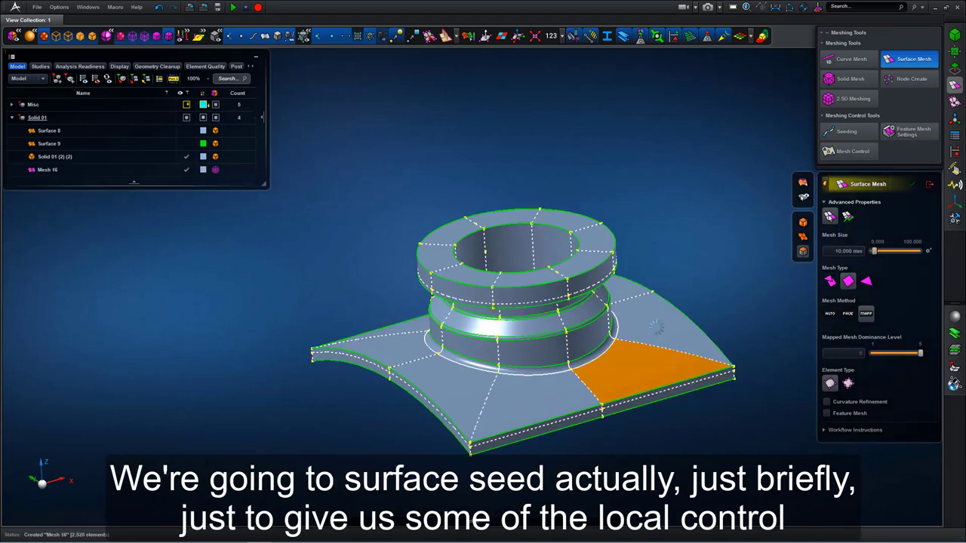
Step: Surface-mesh the remaining top faces of the base plate with the same mapped mesh settings
left_click(357, 37)
left_click(827, 186)
left_click(666, 323)
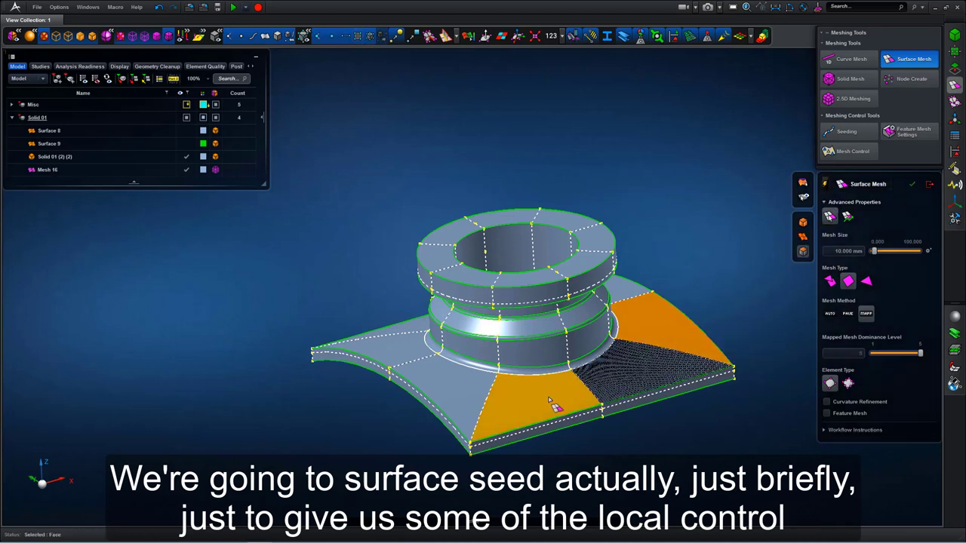
left_click(550, 399)
left_click(474, 390)
left_click(409, 347)
left_click(408, 324)
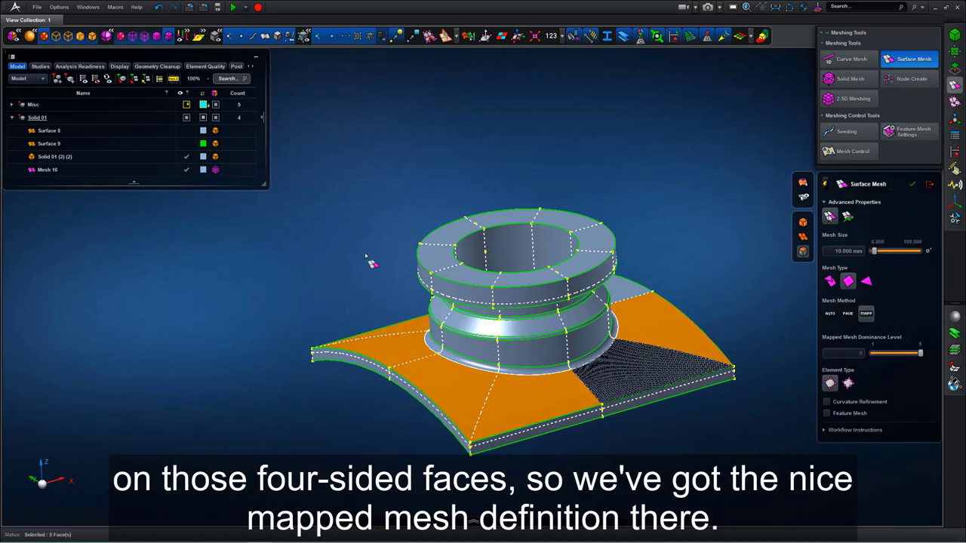
middle_click_drag(369, 261, 434, 241)
left_click(443, 215)
middle_click(611, 127)
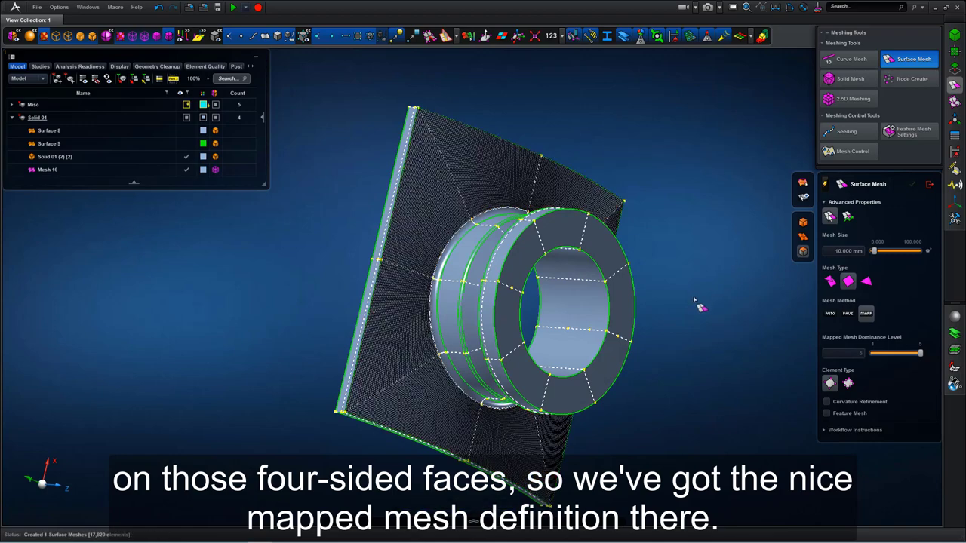
middle_click_drag(694, 296, 664, 219)
right_click_drag(676, 463, 540, 311)
key("f")
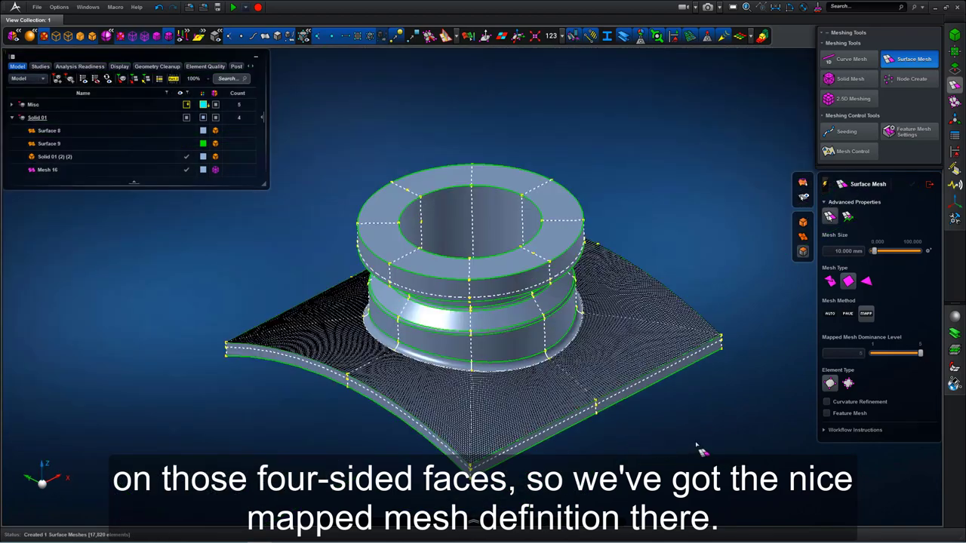
left_click(863, 102)
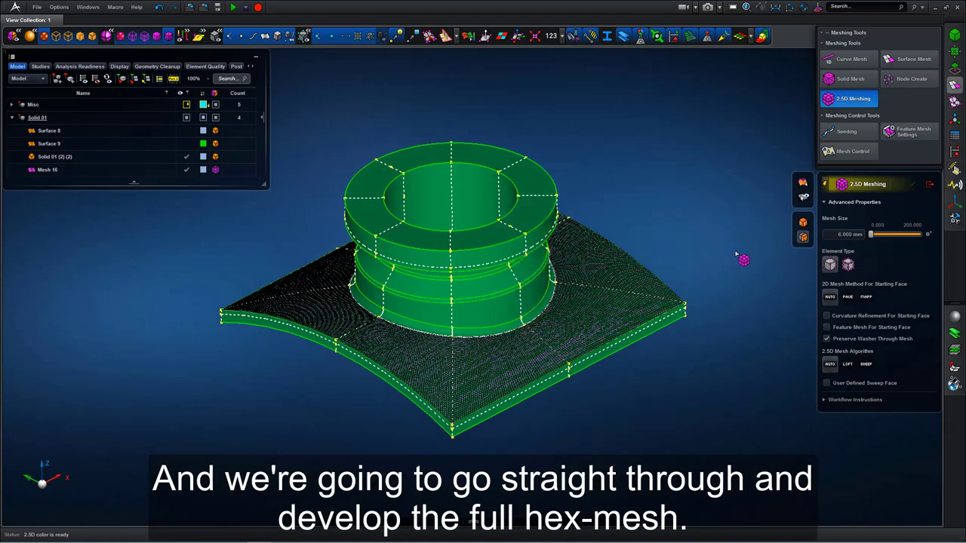
left_click(531, 213)
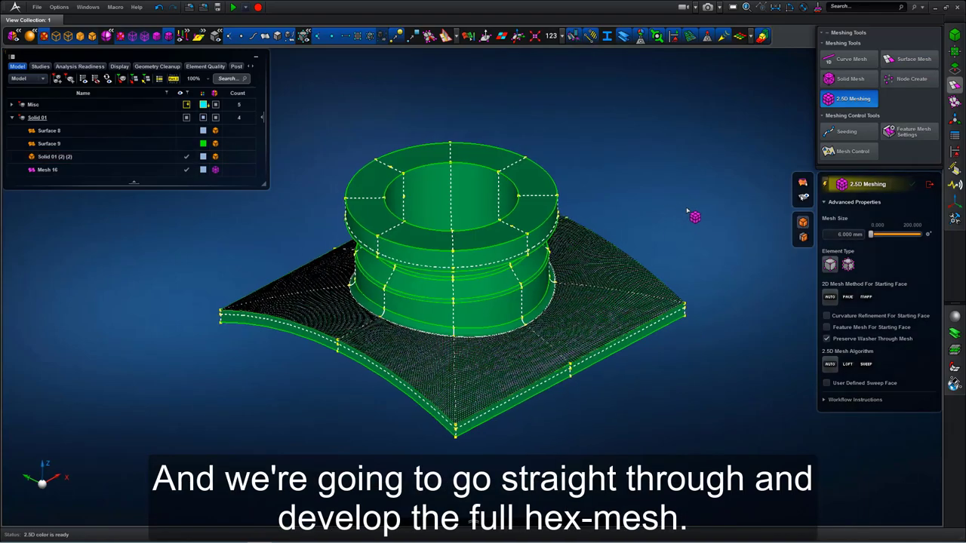
mouse_move(686, 209)
middle_mouse_down()
mouse_move(701, 238)
mouse_move(696, 201)
middle_mouse_up()
Step: Select the geometry of the whole model and delete the curves and points that are not needed for meshing
left_click(955, 67)
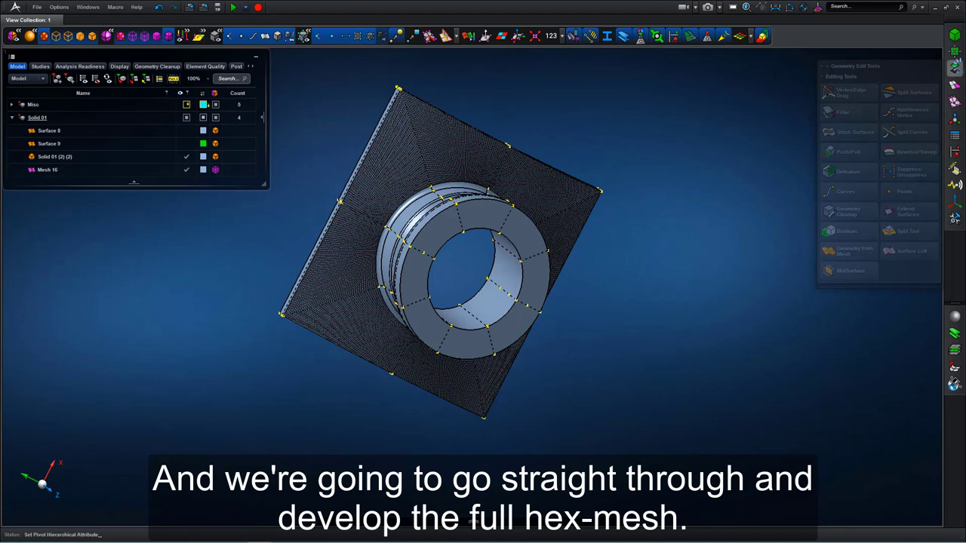
left_click(908, 175)
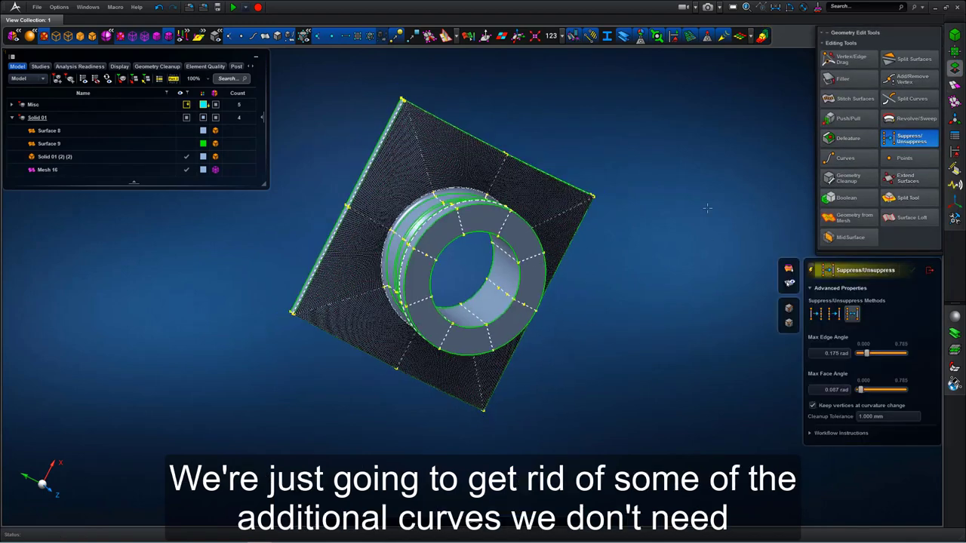
mouse_move(685, 248)
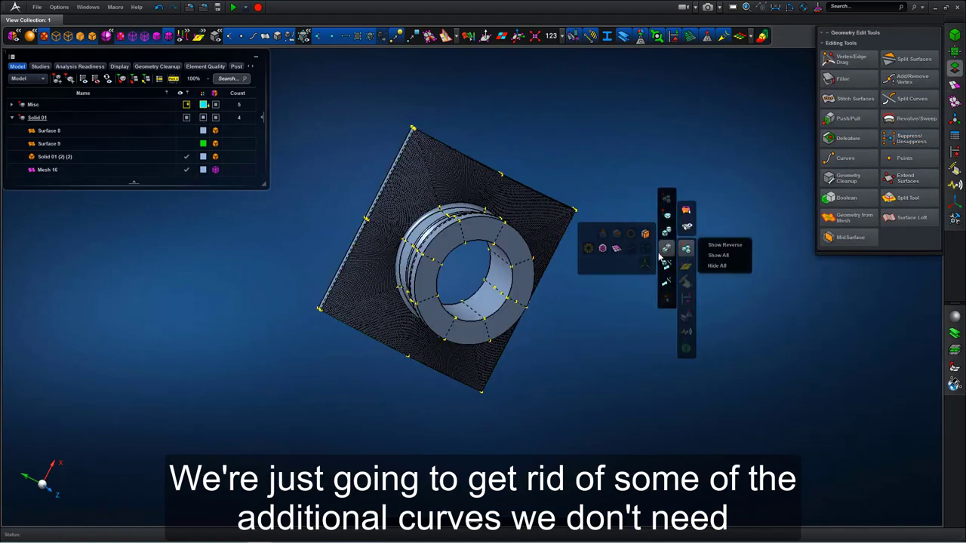
mouse_move(665, 270)
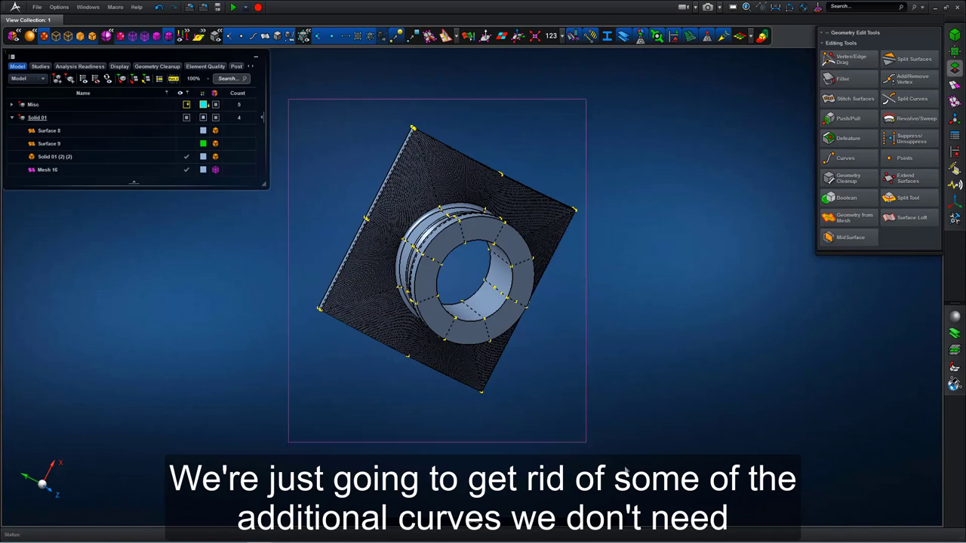
left_click_drag(625, 471, 688, 489)
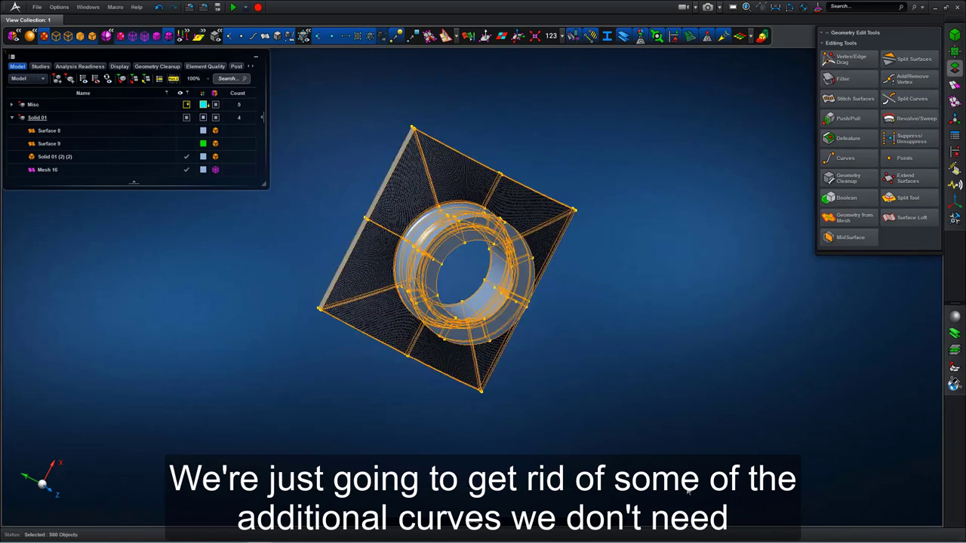
left_click(672, 386)
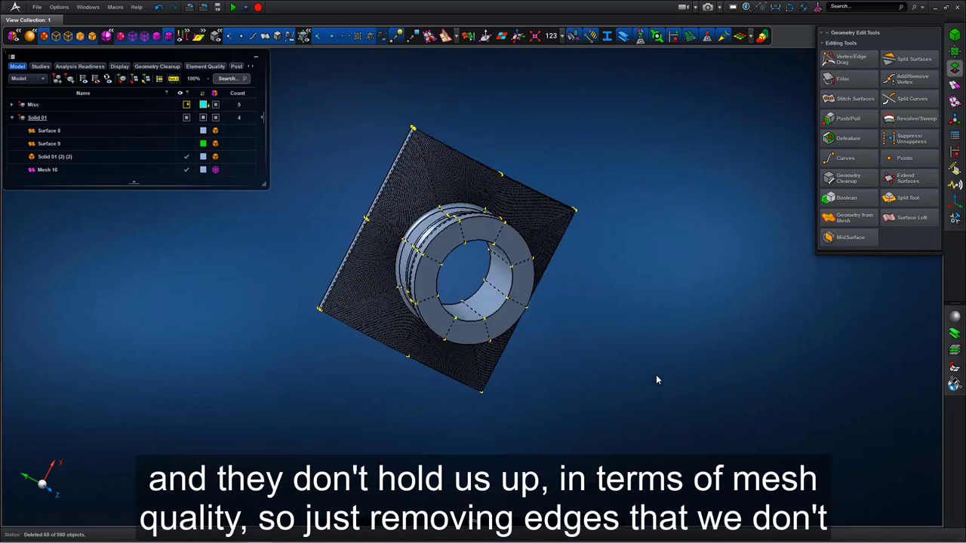
Step: Hex-mesh the full solid with 2.5D Meshing at a 6 mm mesh size
middle_click_drag(656, 374, 674, 350)
left_click(954, 88)
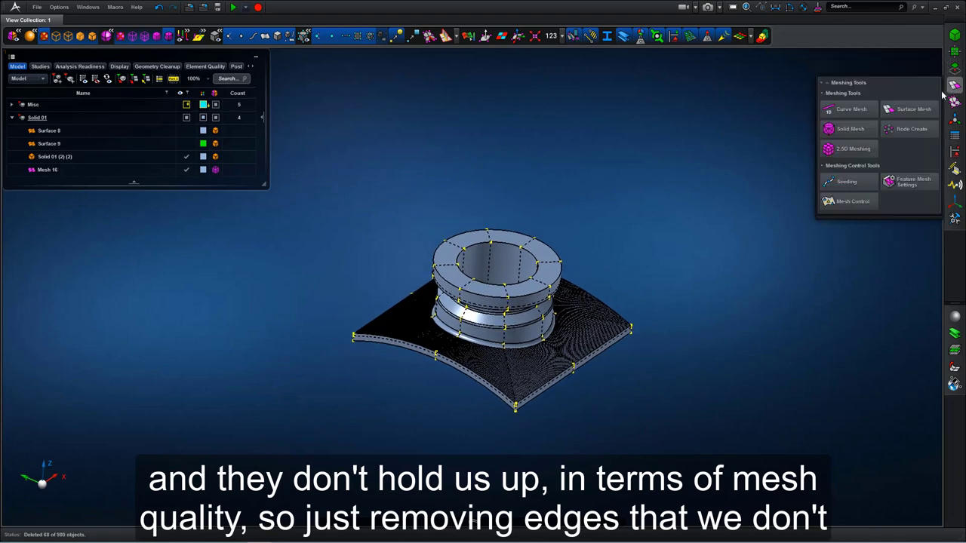
left_click(849, 99)
mouse_move(838, 149)
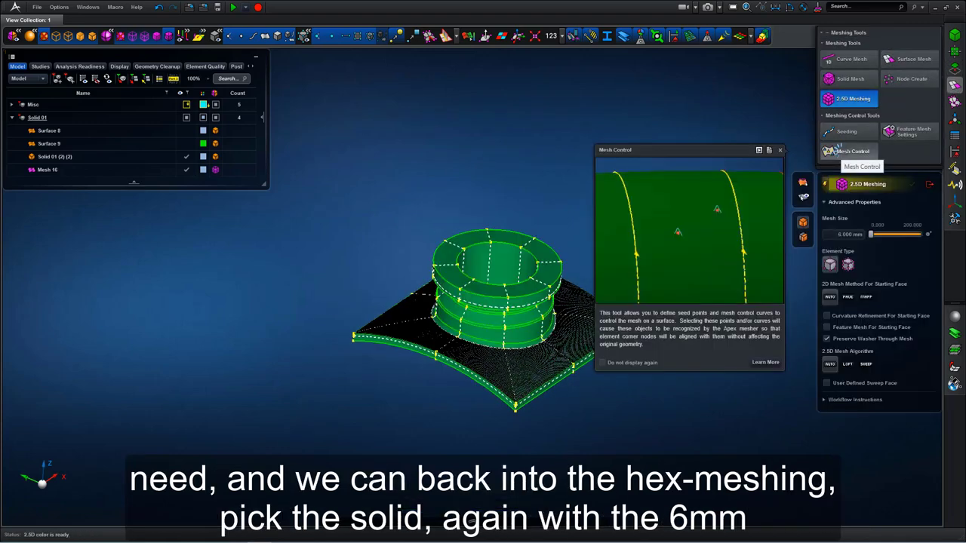
left_click(544, 269)
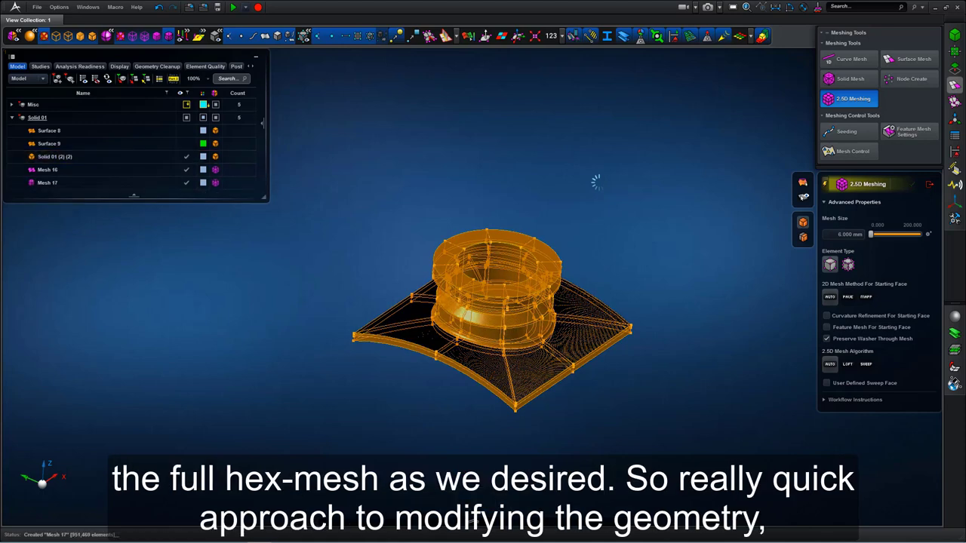
left_click(929, 185)
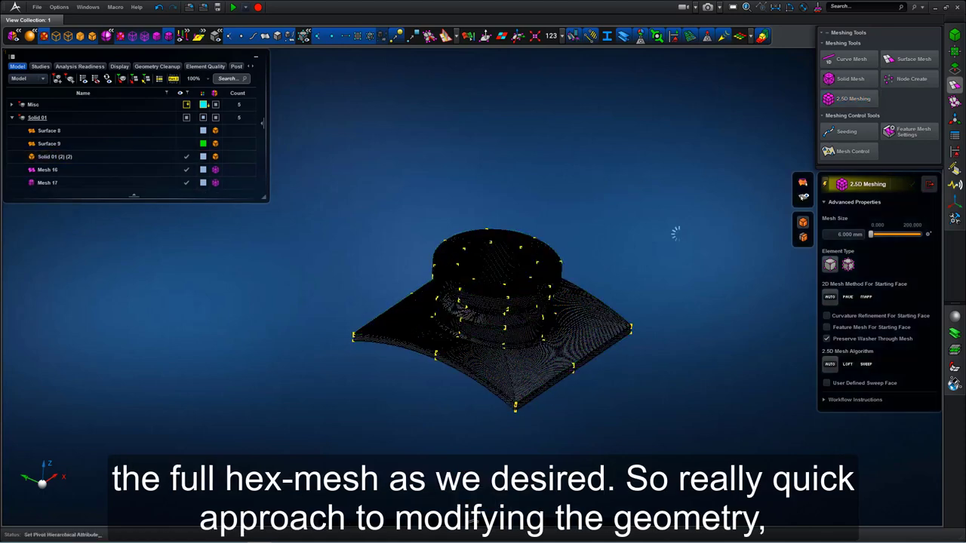
Step: Show the mesh topology edges without the mesh rendering, and hide the surface mesh Mesh 16
right_click_drag(612, 189, 611, 223)
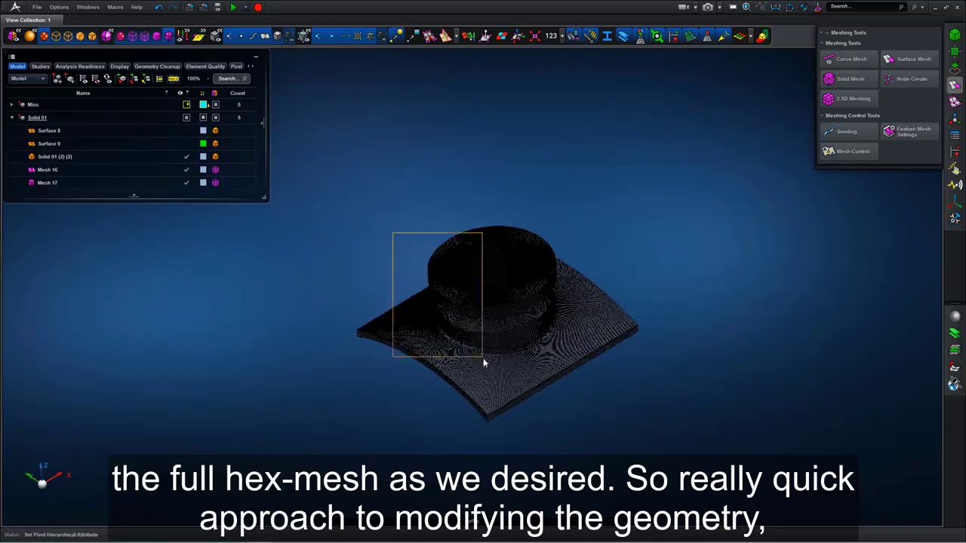
middle_click_drag(483, 359, 485, 361)
right_click_drag(579, 250, 614, 120)
scroll(576, 147, "down", 5)
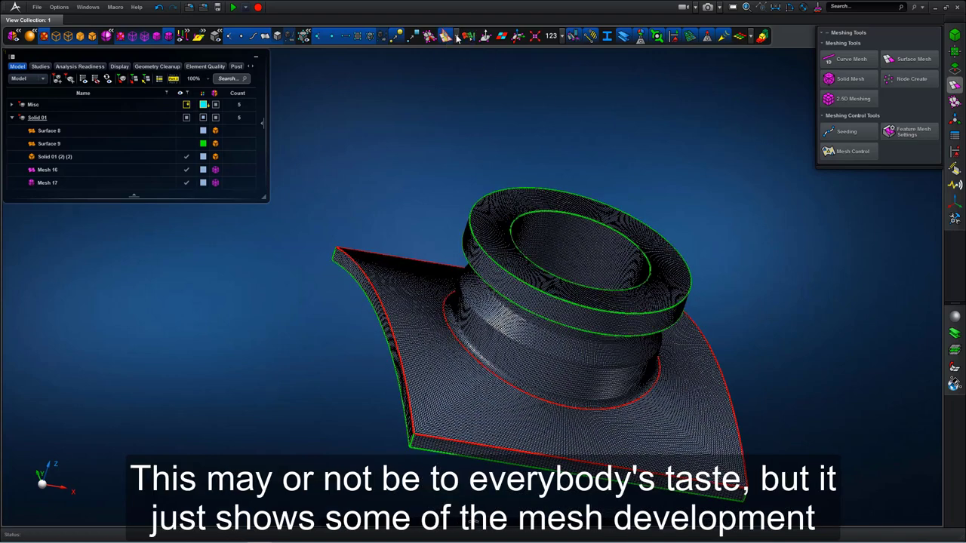
left_click(447, 36)
left_click(562, 72)
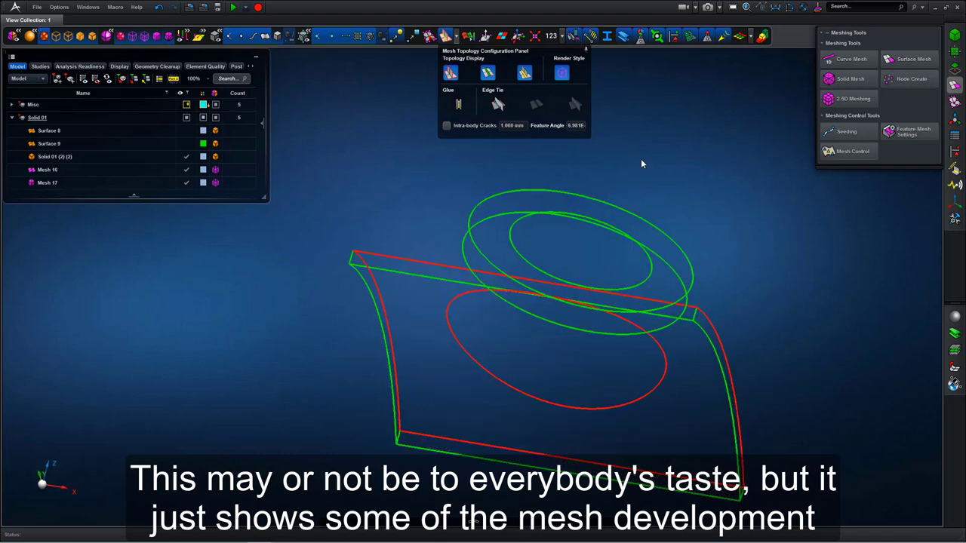
right_click_drag(641, 164, 623, 151)
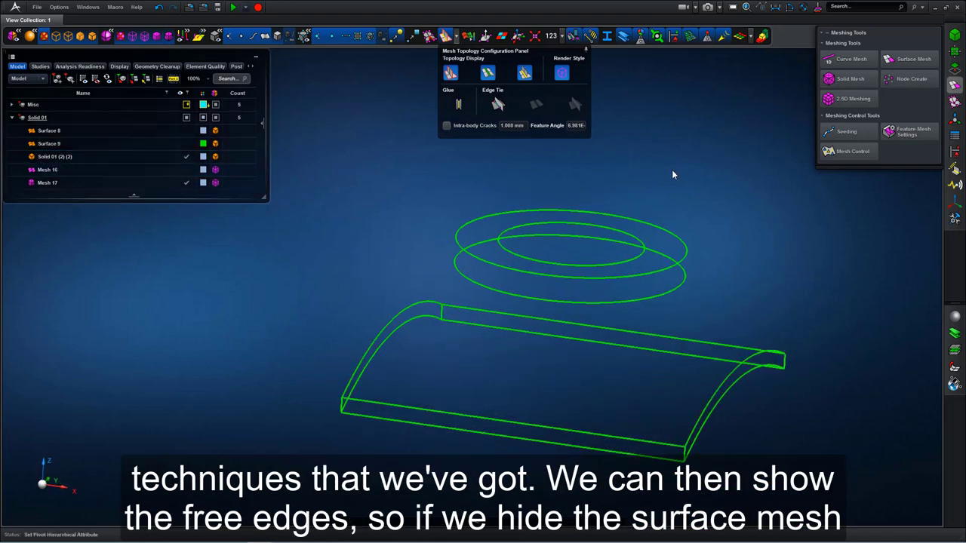
right_click_drag(673, 174, 647, 131)
Step: Replace the topology display with the Quality Index display and inspect the element quality across the full solid mesh
left_click(448, 36)
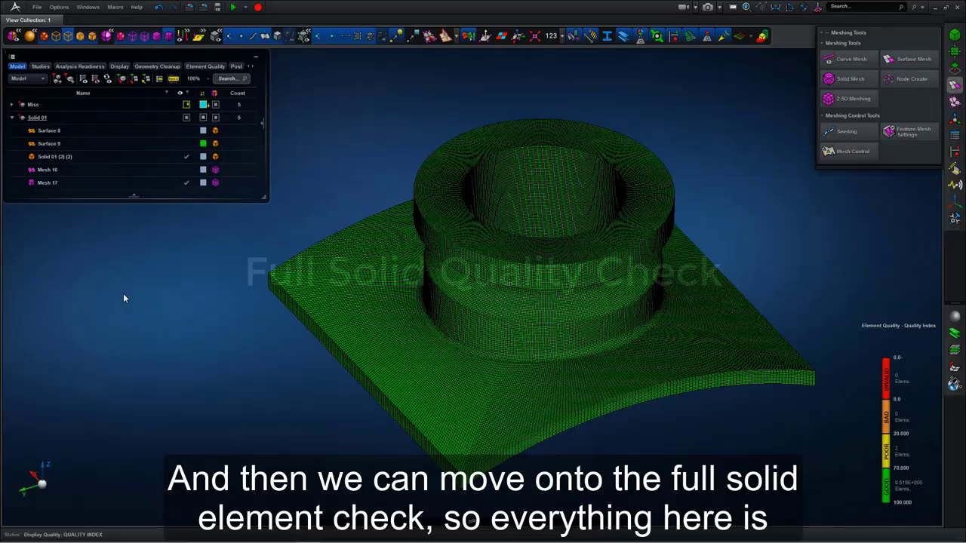
middle_click_drag(180, 292, 235, 341)
right_click_drag(233, 362, 358, 226)
middle_click_drag(368, 222, 790, 280)
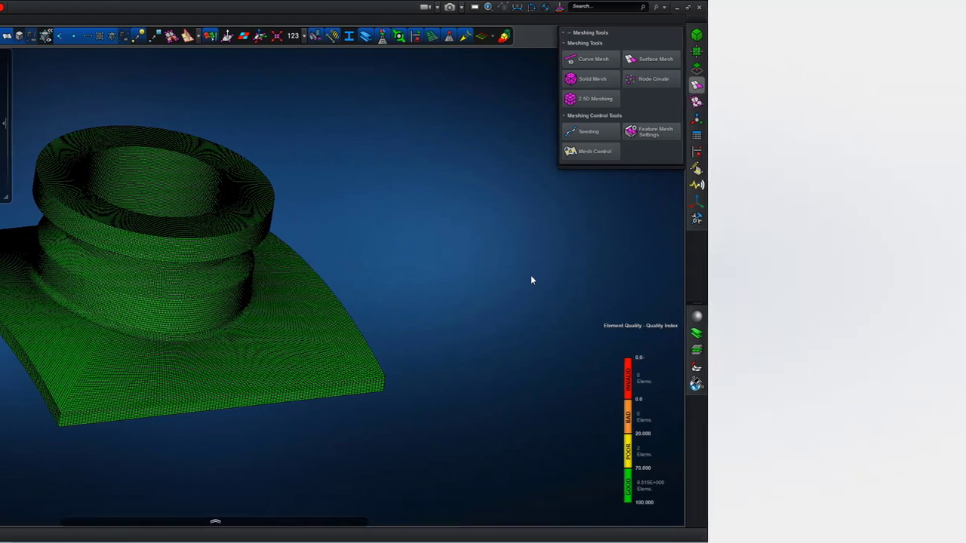